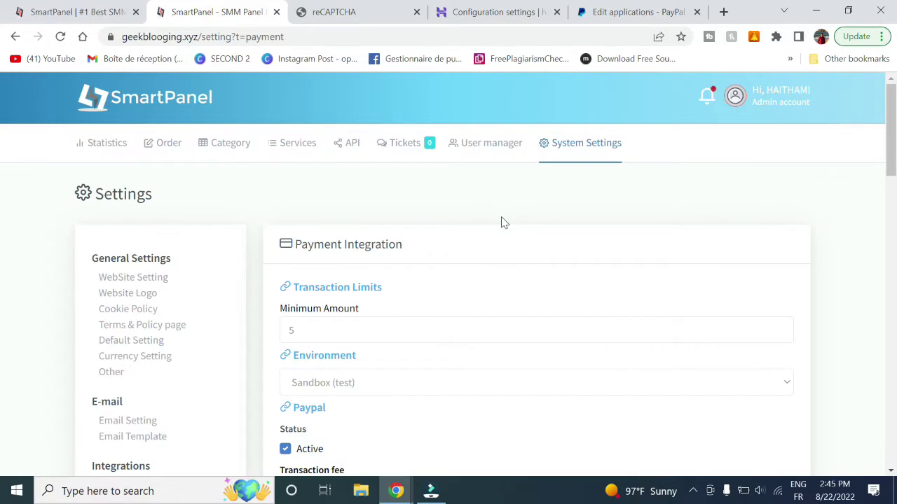
Open SmartPanel's API Documentation page from the top navigation bar
click(354, 150)
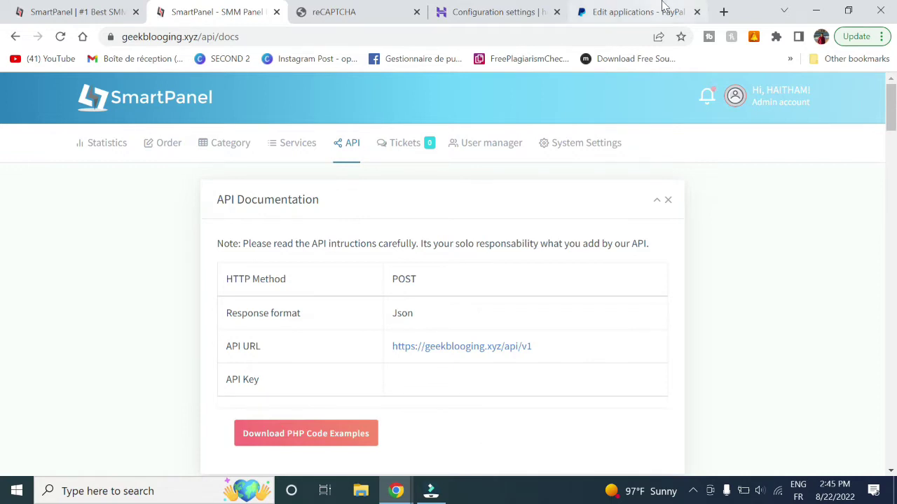
Load socialpanel.online in a new browser tab and browse its homepage
click(724, 11)
text(s)
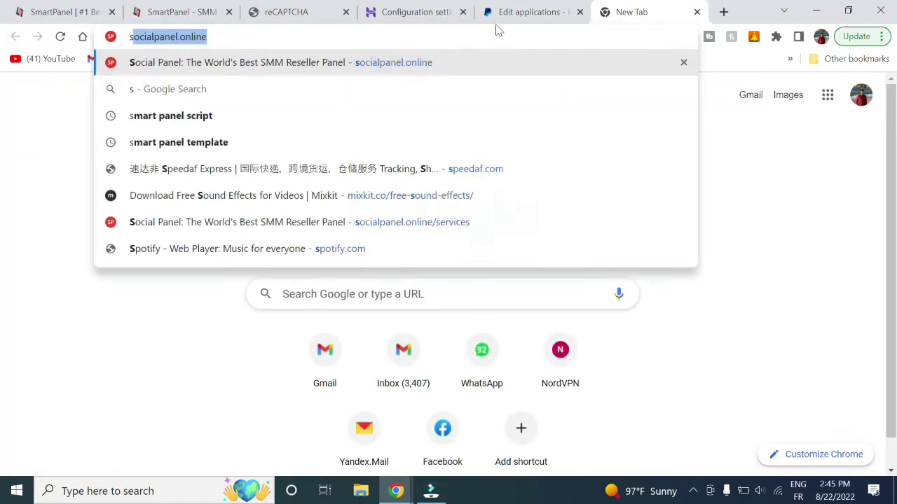
text(oci)
key(Return)
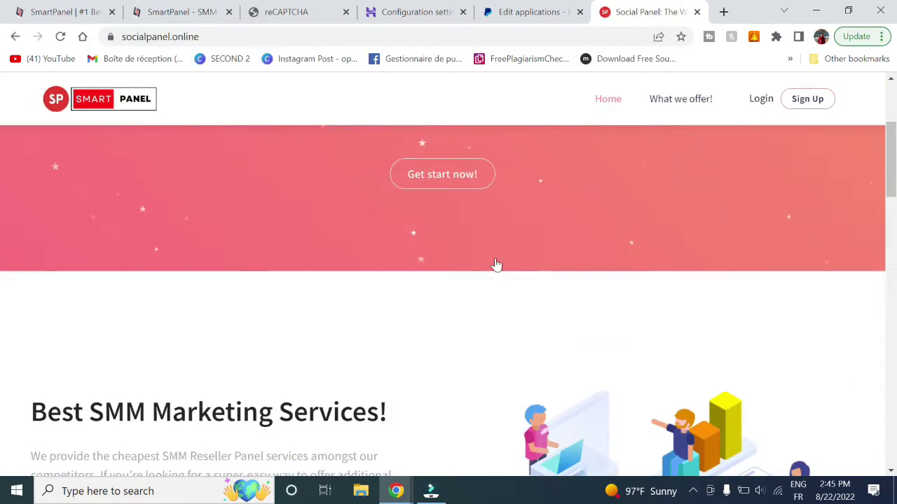
scroll(495, 265, down, 2)
scroll(495, 264, down, 3)
scroll(495, 264, down, 3)
scroll(496, 264, down, 5)
scroll(495, 264, down, 3)
scroll(495, 264, down, 3)
scroll(495, 264, down, 2)
scroll(505, 336, up, 3)
scroll(507, 342, up, 8)
Log in to Social Panel with the saved credentials and Remember me ticked
click(756, 105)
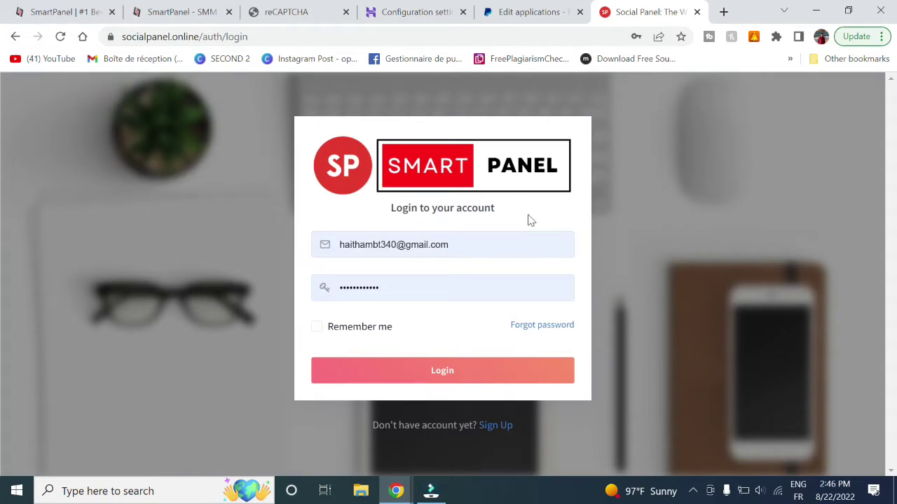
click(448, 245)
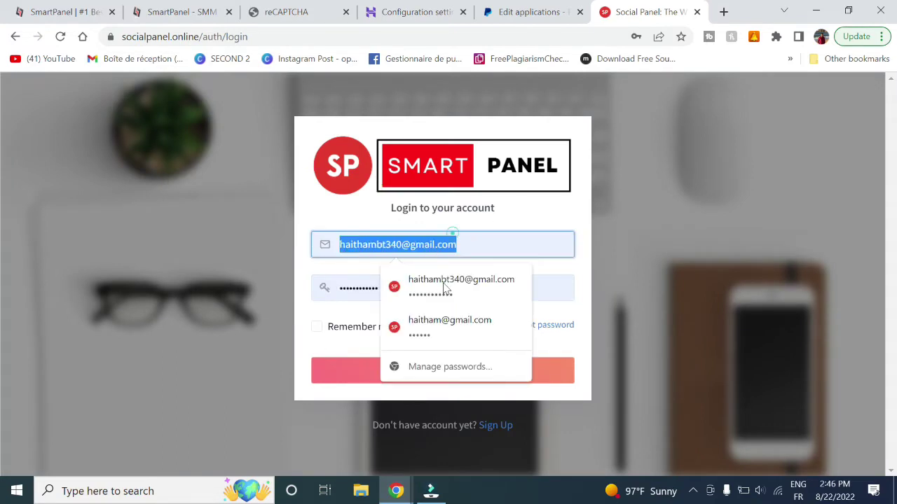
click(437, 328)
click(331, 326)
click(378, 382)
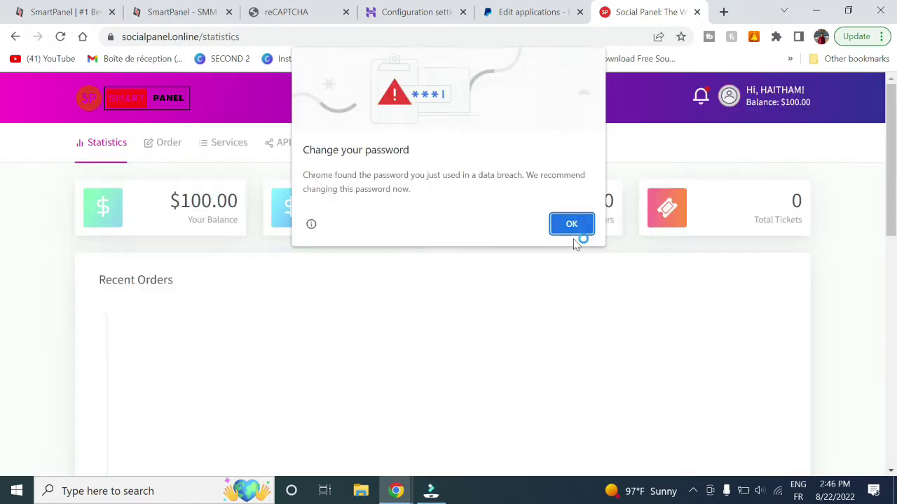
click(576, 230)
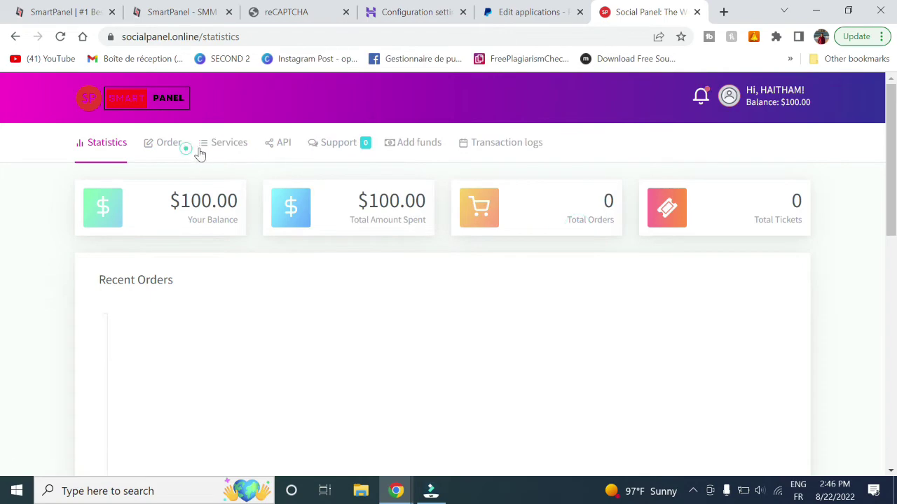
Open Social Panel's services catalogue and scroll through the first service tables
click(231, 147)
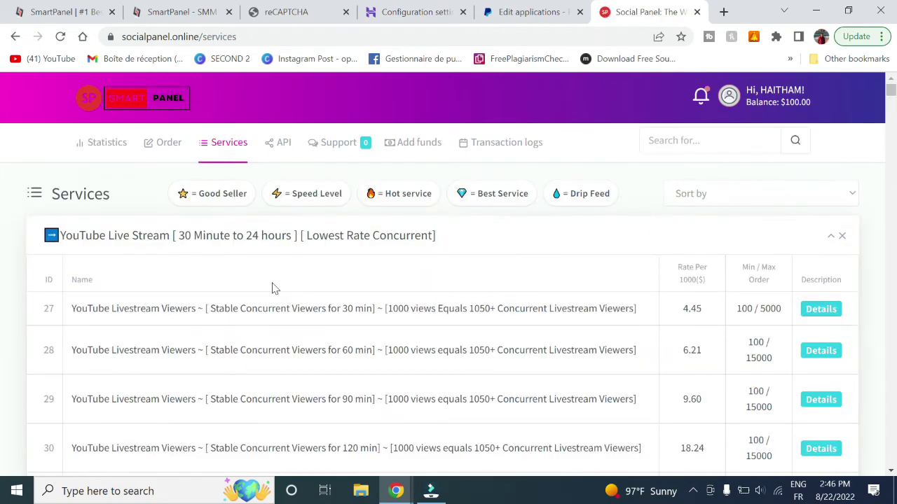
scroll(273, 287, down, 1)
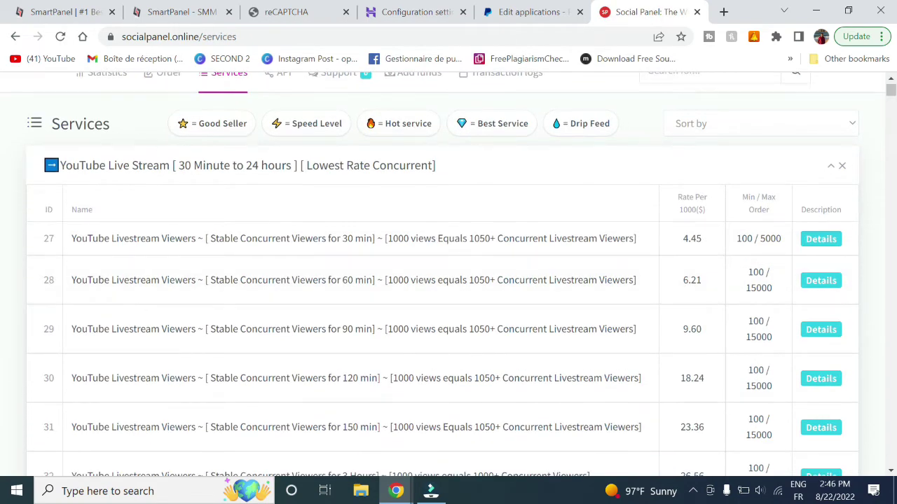
scroll(102, 205, down, 2)
scroll(102, 206, down, 3)
scroll(102, 205, down, 4)
scroll(368, 215, down, 2)
scroll(367, 215, down, 3)
scroll(367, 214, down, 4)
scroll(281, 197, down, 2)
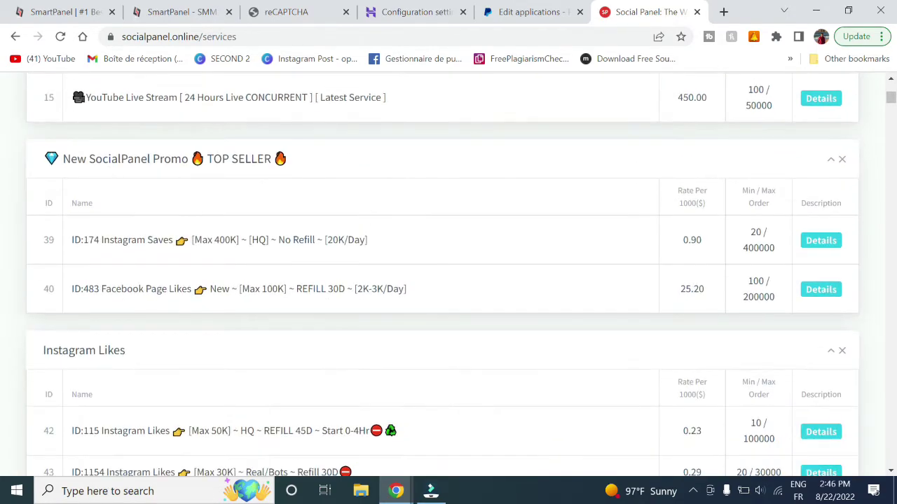
drag(102, 159, 213, 181)
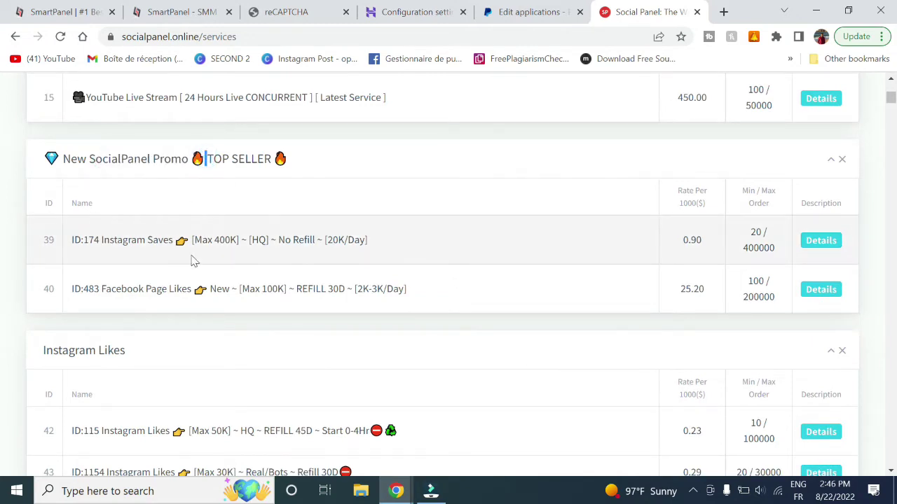
Scroll to the YouTube Livestream Viewers services and highlight service 27's 4.45 rate
scroll(140, 245, down, 2)
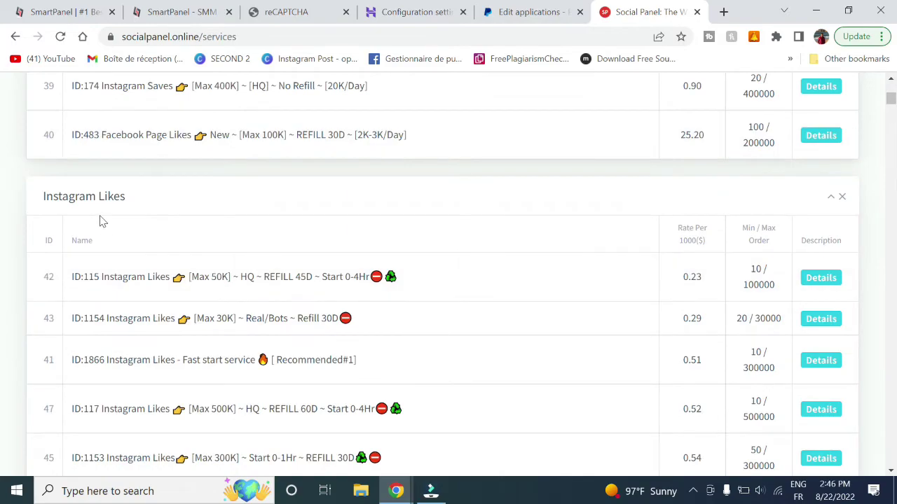
scroll(210, 236, down, 3)
scroll(210, 236, down, 5)
scroll(210, 237, down, 5)
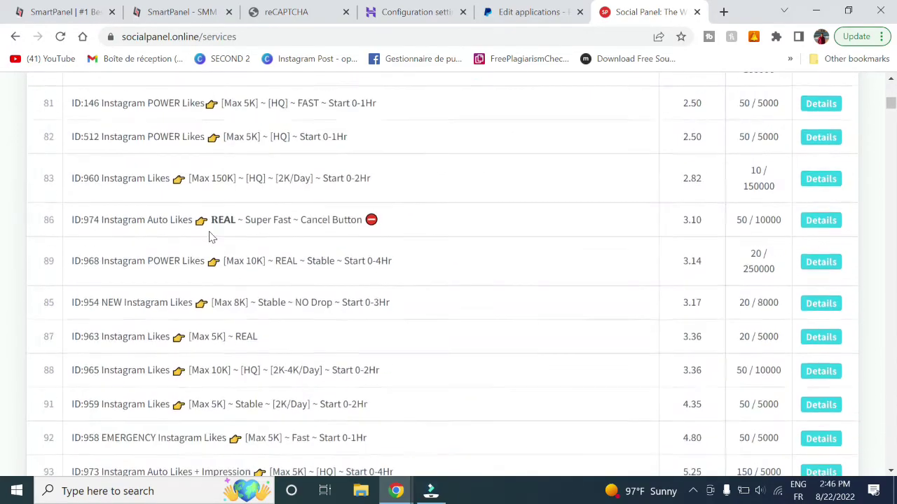
scroll(210, 237, down, 5)
scroll(210, 237, down, 5)
scroll(210, 237, down, 4)
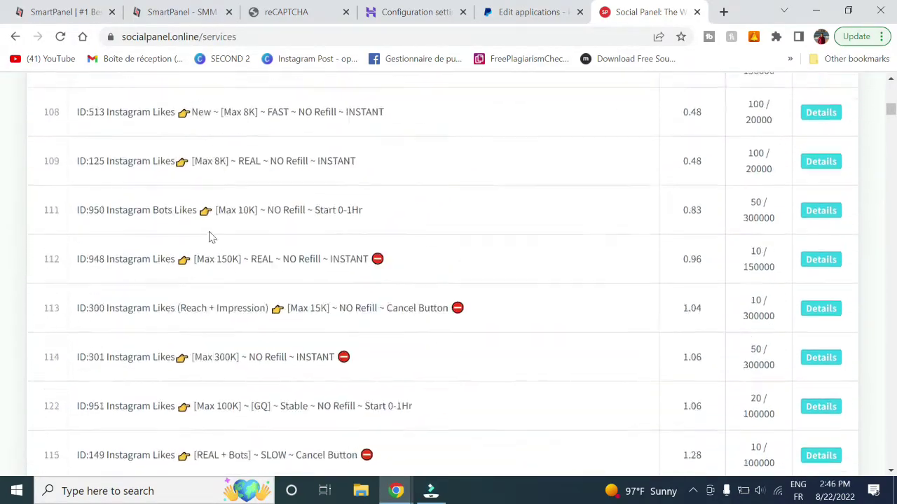
scroll(211, 236, down, 5)
scroll(210, 236, down, 3)
scroll(210, 236, down, 1)
scroll(210, 237, down, 5)
scroll(210, 237, down, 1)
scroll(210, 237, up, 3)
scroll(211, 236, down, 10)
scroll(210, 237, down, 6)
scroll(210, 236, down, 10)
scroll(211, 237, down, 8)
scroll(508, 164, down, 10)
scroll(4, 150, down, 1)
scroll(3, 153, down, 5)
scroll(4, 153, up, 3)
scroll(3, 153, up, 20)
scroll(4, 105, up, 5)
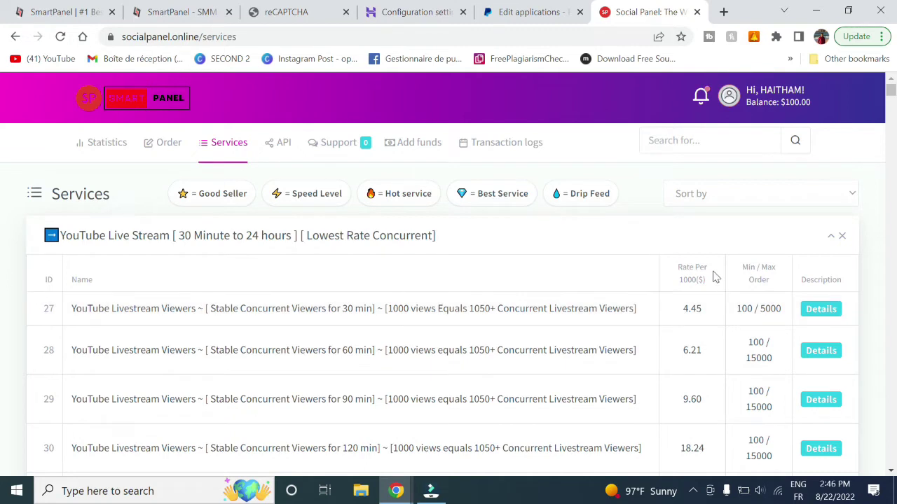
drag(681, 309, 716, 311)
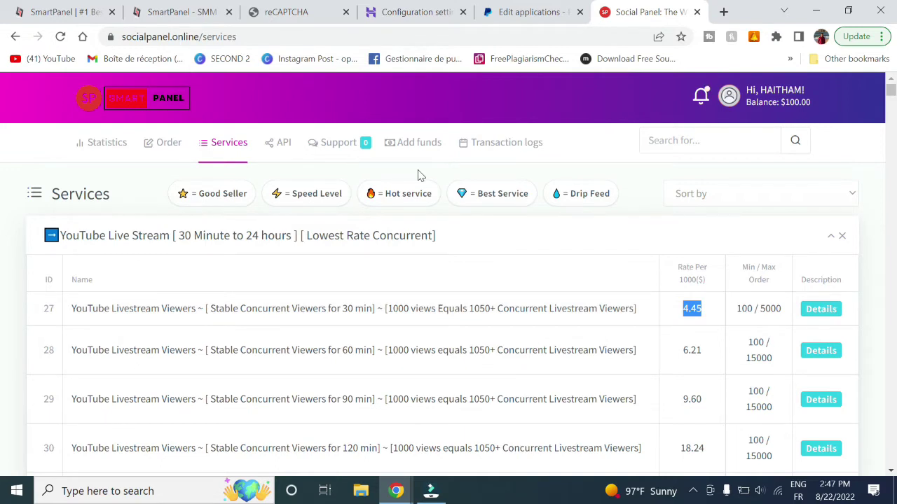
View Social Panel's API URL and key, then open SmartPanel's API Providers list
click(280, 148)
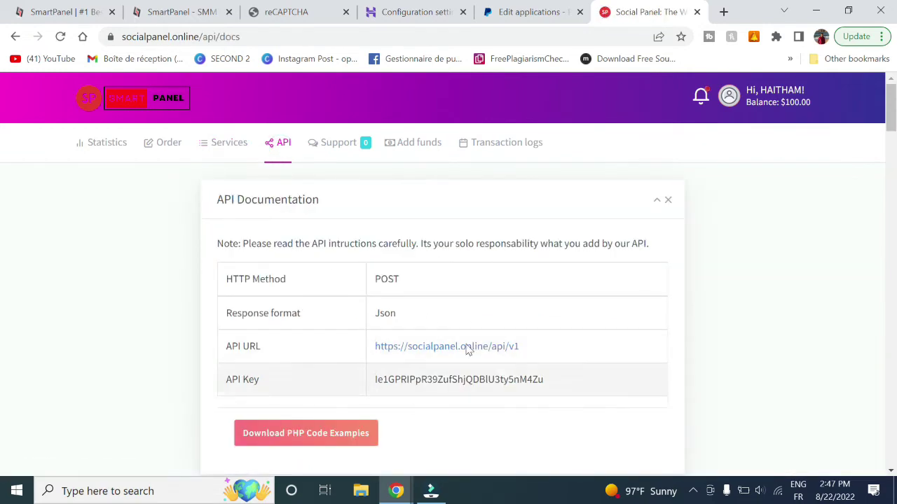
scroll(420, 359, down, 1)
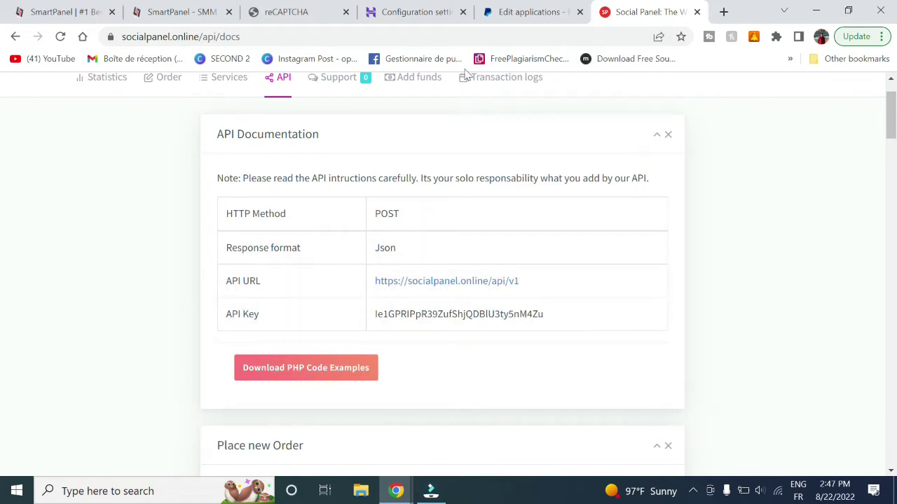
click(220, 8)
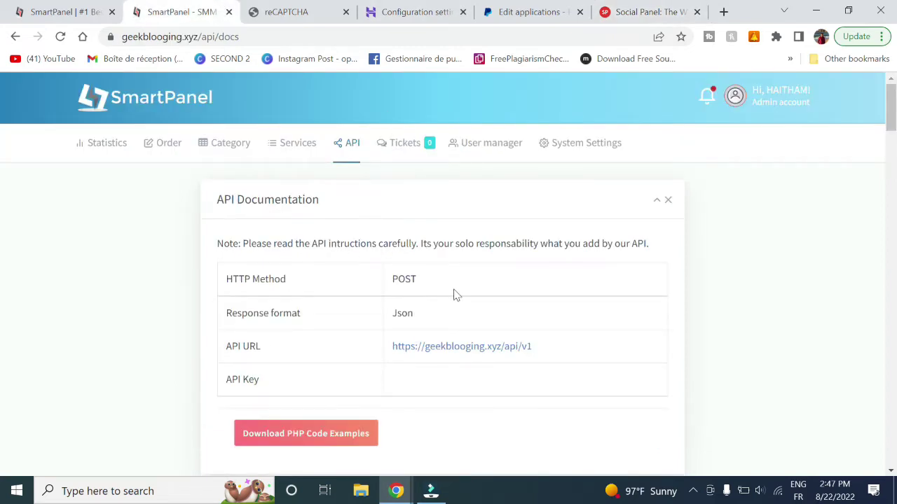
click(578, 151)
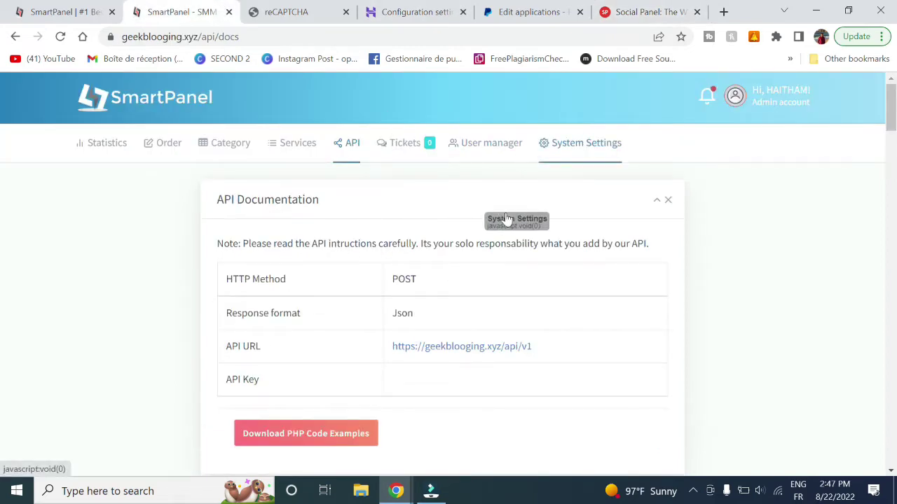
click(559, 145)
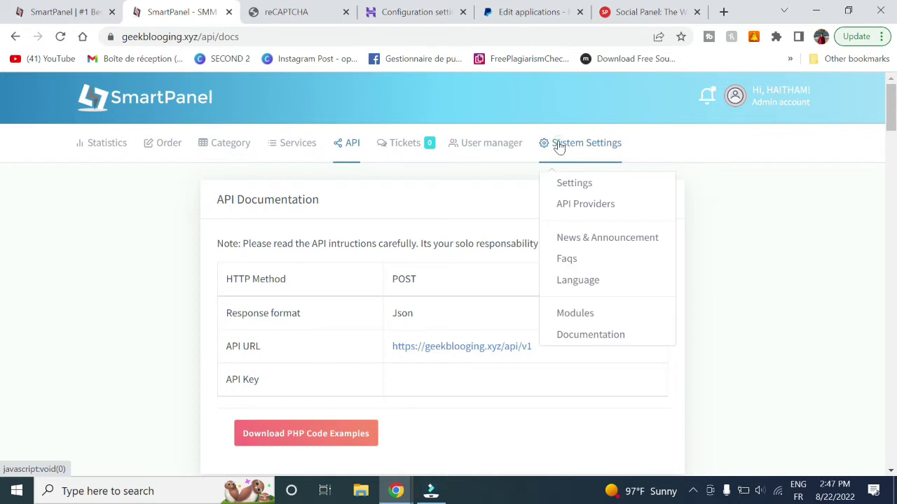
click(581, 204)
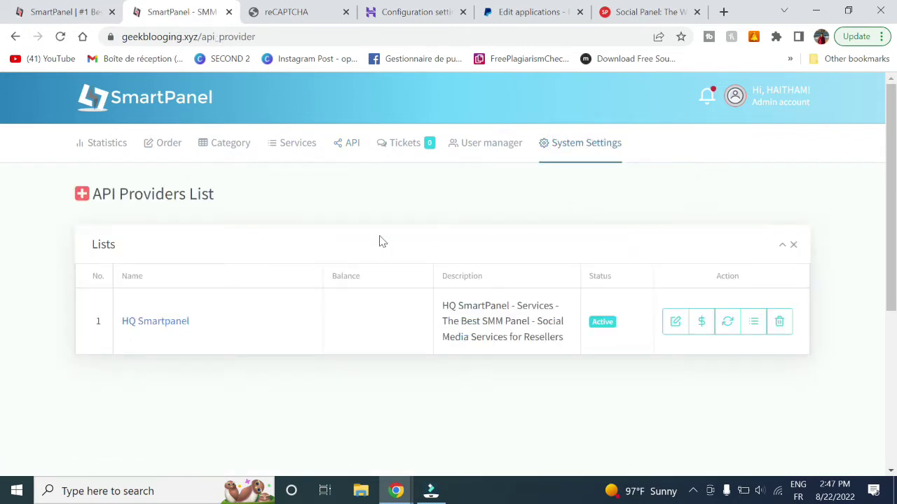
Start a new API provider named SocialPanel with Social Panel's API URL
click(83, 196)
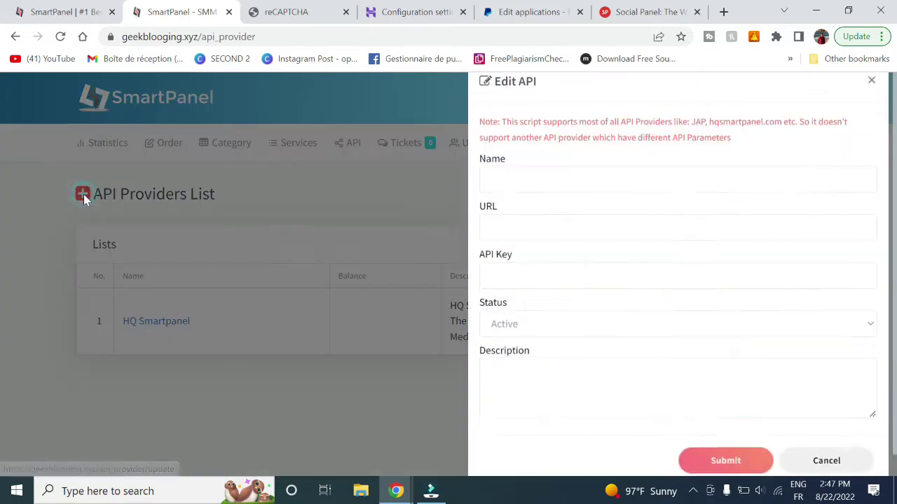
click(532, 192)
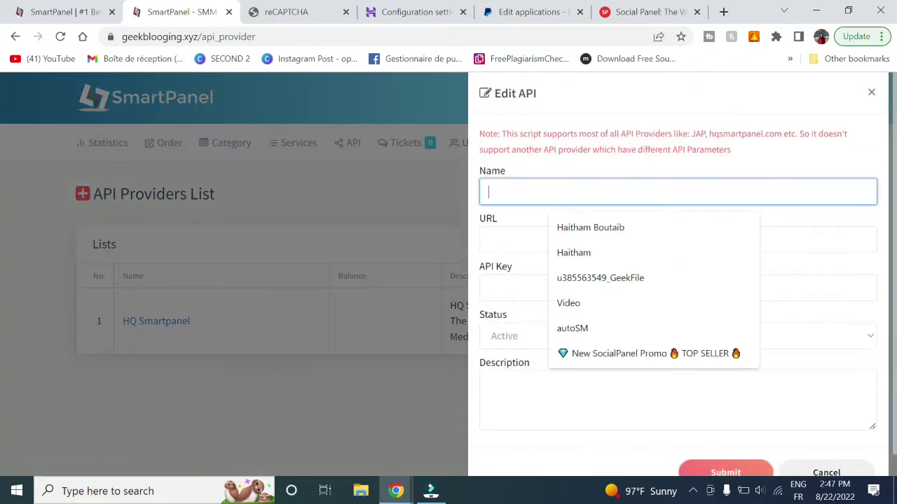
text(SocialPanel)
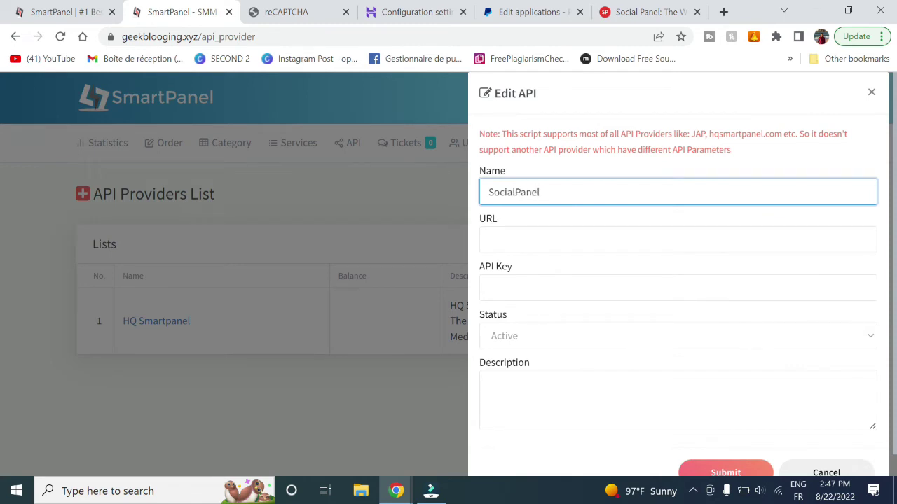
click(539, 236)
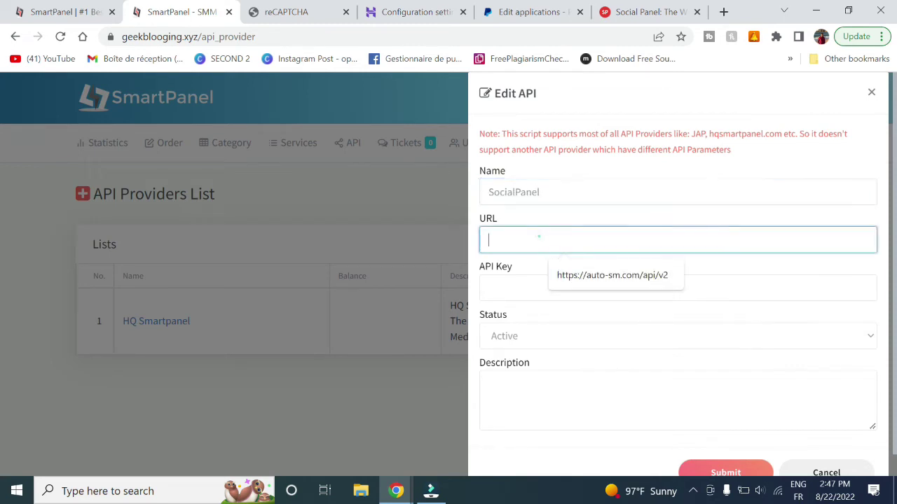
click(653, 7)
drag(557, 280, 362, 276)
key(ctrl+c)
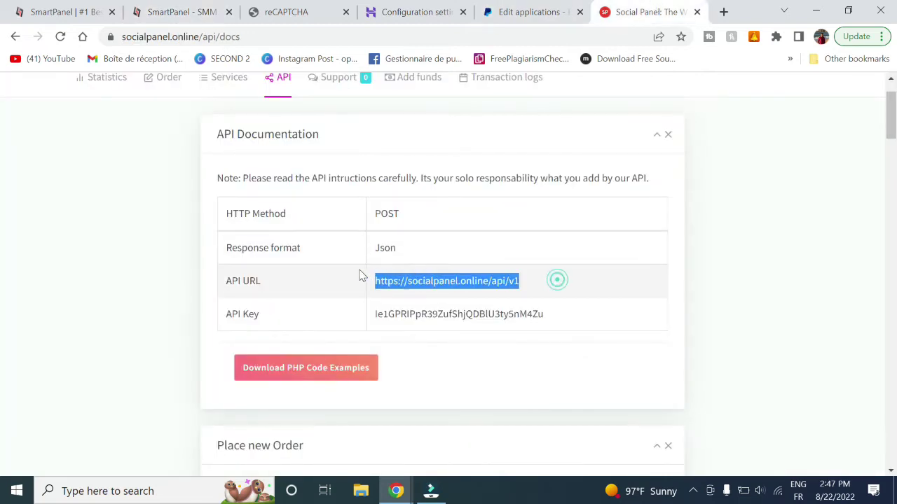
click(181, 11)
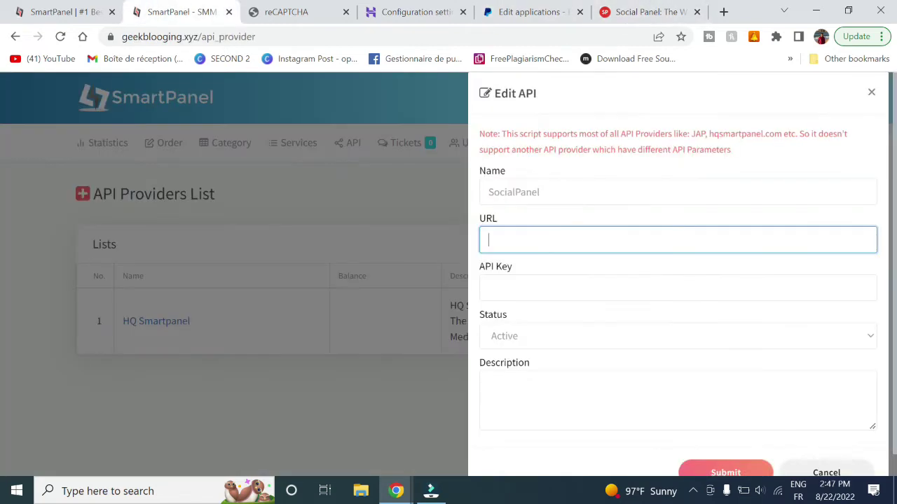
key(ctrl+v)
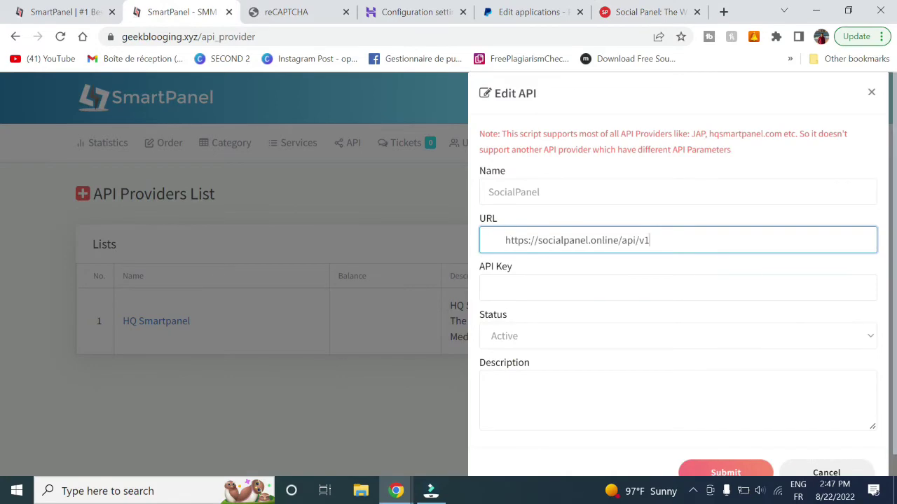
drag(506, 241, 467, 251)
key(BackSpace)
Paste Social Panel's API key into the provider form and submit it
click(533, 12)
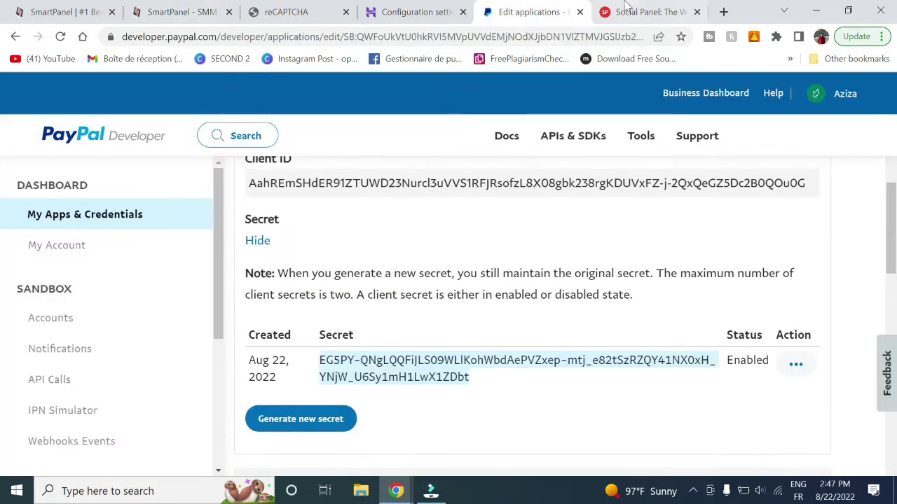
click(626, 5)
drag(566, 308, 372, 336)
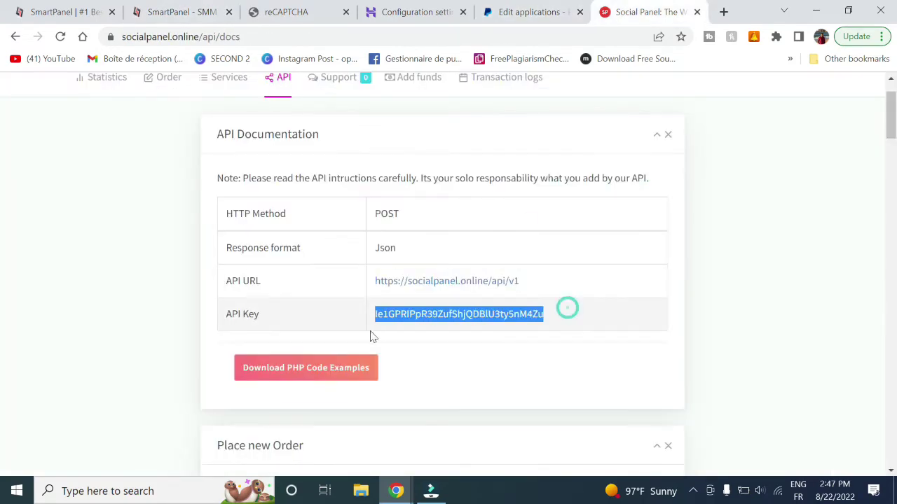
click(70, 12)
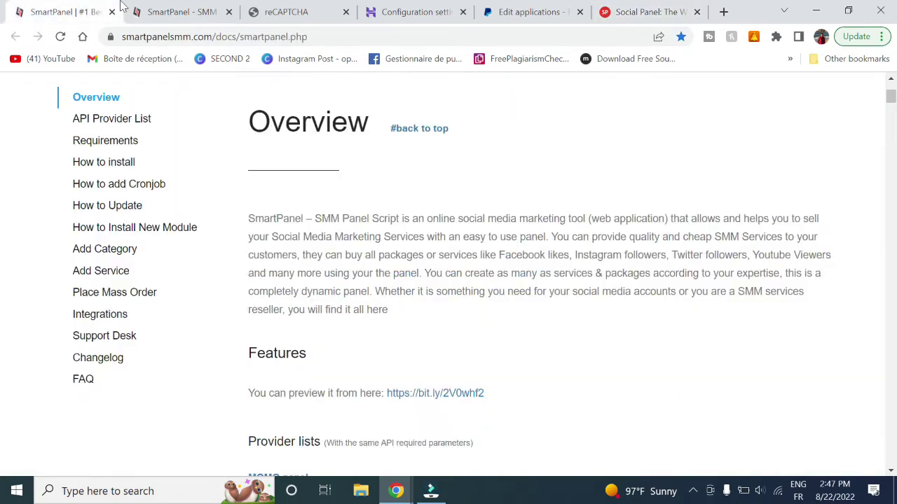
click(173, 6)
click(542, 287)
key(ctrl+v)
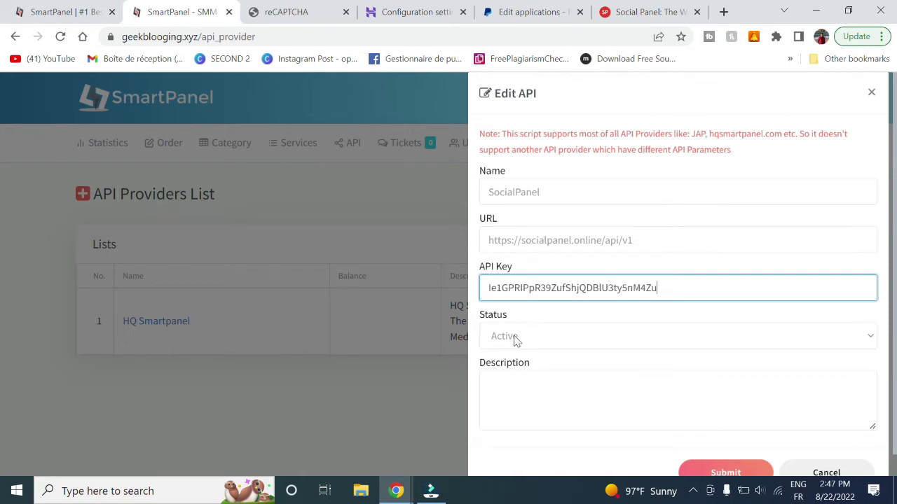
scroll(687, 274, down, 1)
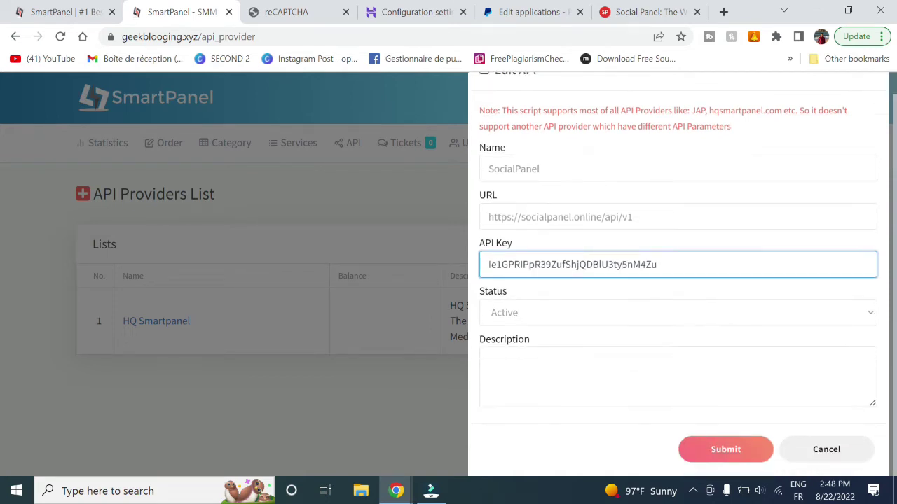
click(716, 449)
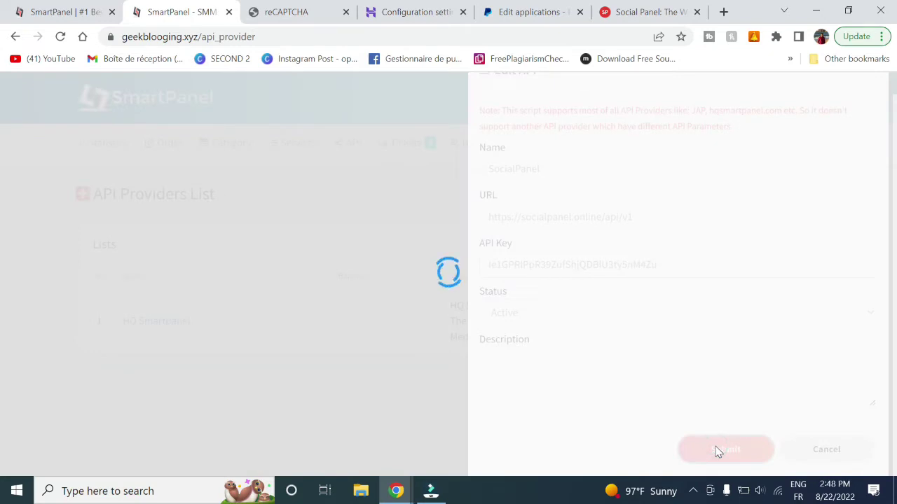
On the Import Services page, select the SocialPanel provider and bring up Bulk Add All Services
click(283, 140)
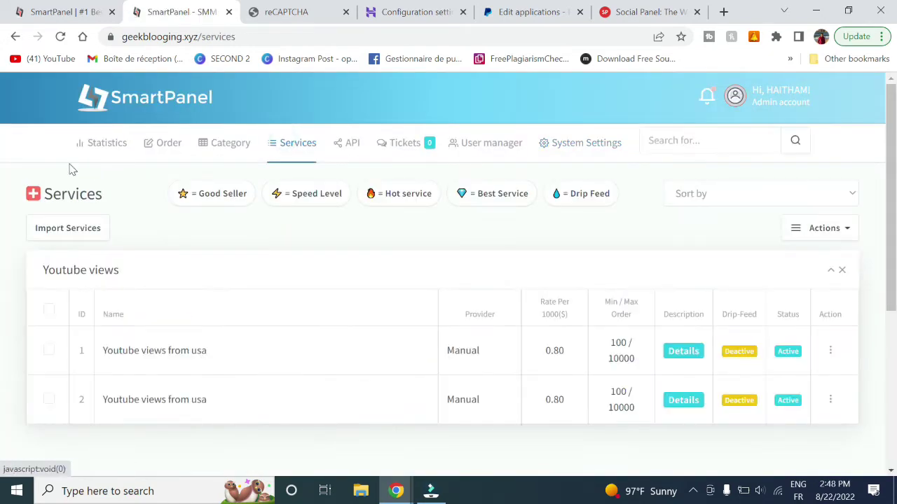
click(82, 238)
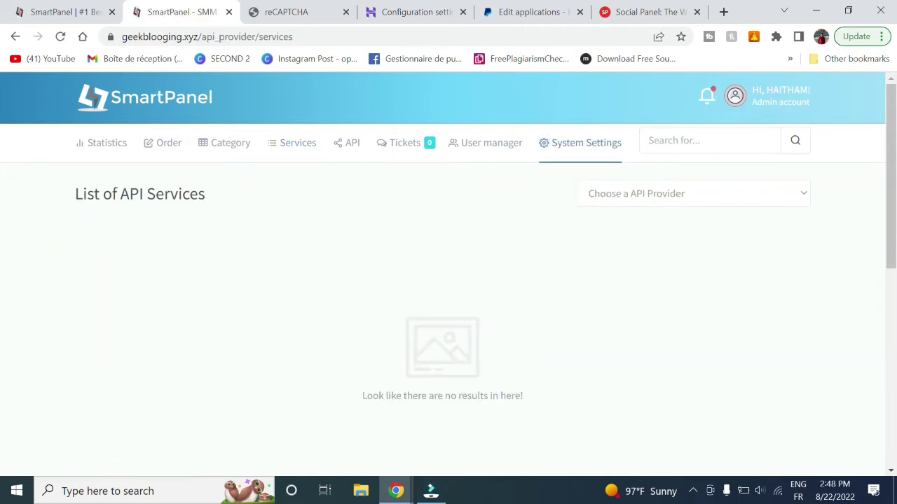
click(650, 200)
click(627, 248)
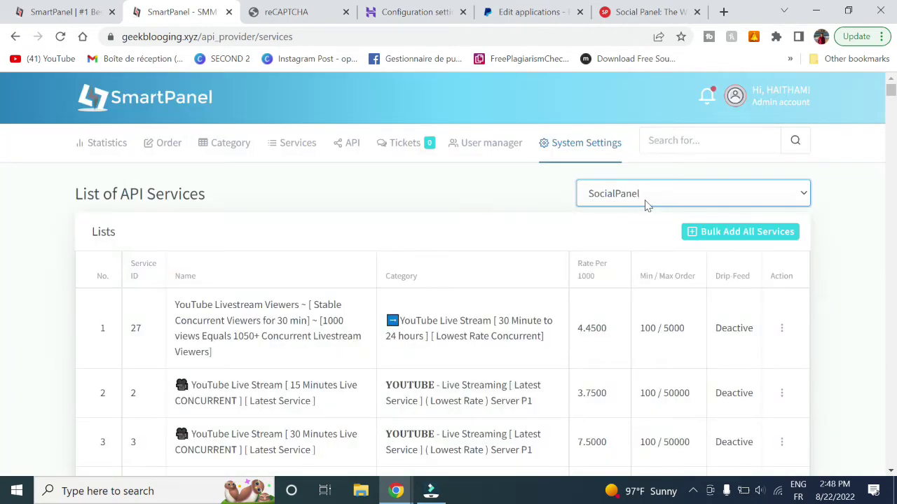
click(729, 240)
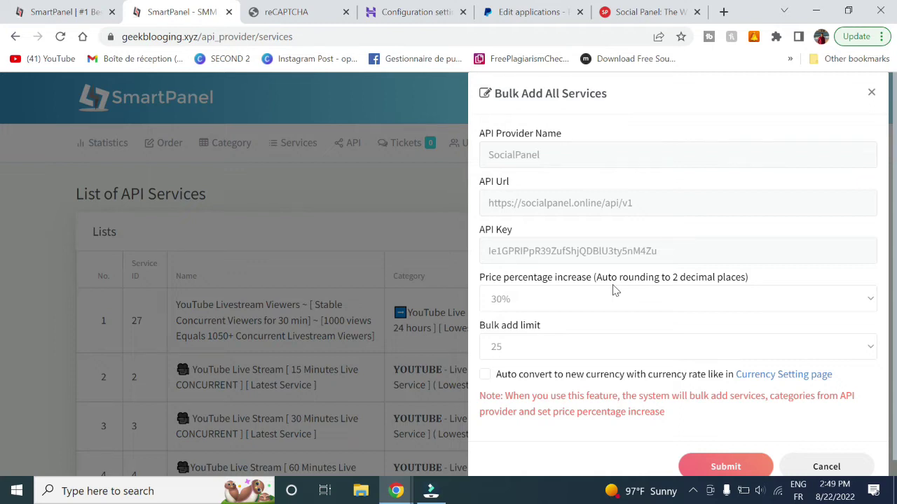
Set the bulk-add price percentage increase to 100%
click(624, 8)
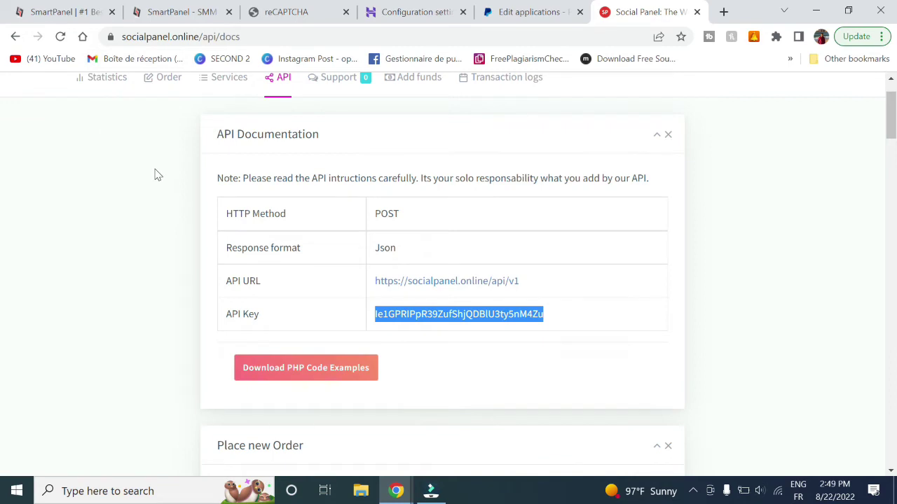
click(165, 11)
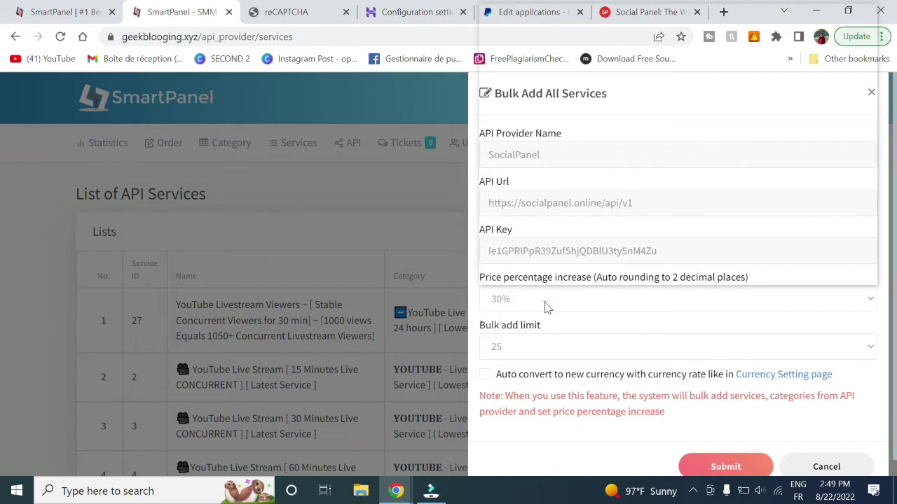
click(537, 306)
scroll(700, 168, down, 15)
scroll(700, 168, down, 20)
scroll(701, 169, down, 20)
scroll(701, 168, down, 20)
scroll(701, 168, down, 15)
scroll(701, 169, up, 17)
scroll(701, 168, up, 20)
scroll(701, 168, up, 20)
scroll(700, 169, up, 15)
scroll(701, 168, up, 20)
scroll(701, 168, down, 14)
scroll(700, 168, down, 4)
scroll(701, 168, down, 2)
scroll(701, 168, up, 3)
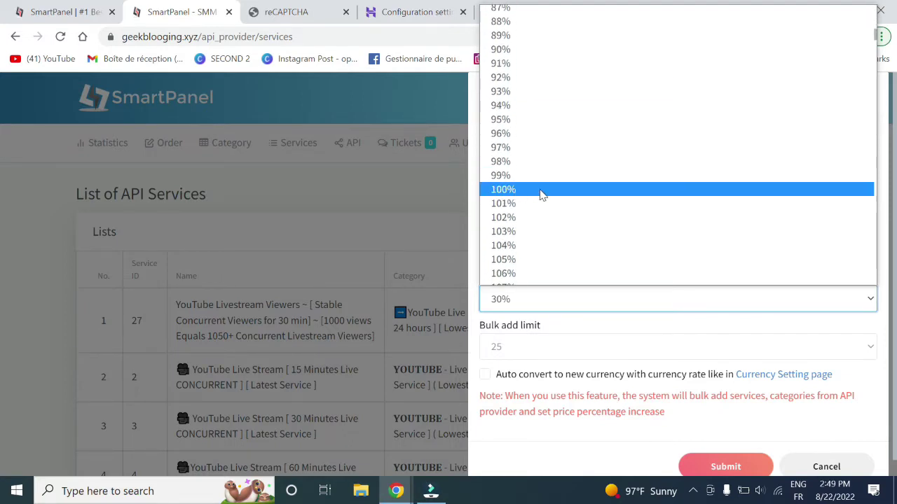
click(541, 191)
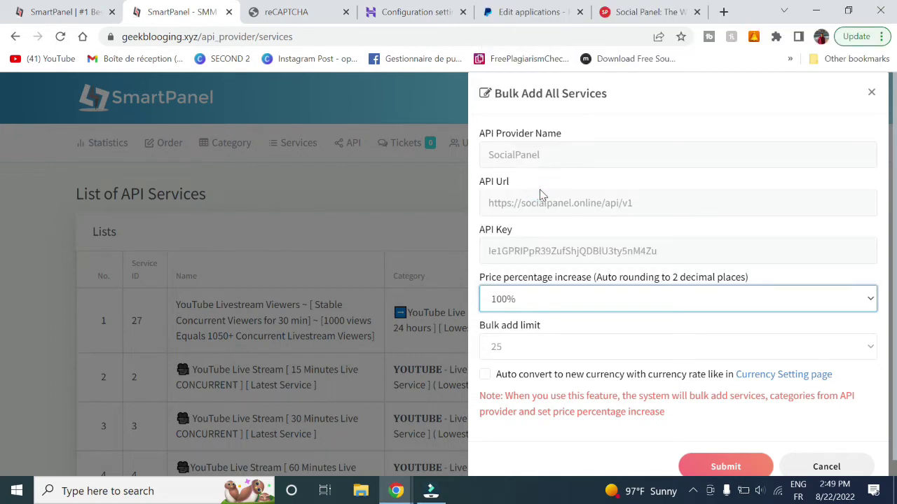
click(573, 307)
scroll(580, 160, up, 3)
scroll(584, 160, down, 3)
click(517, 276)
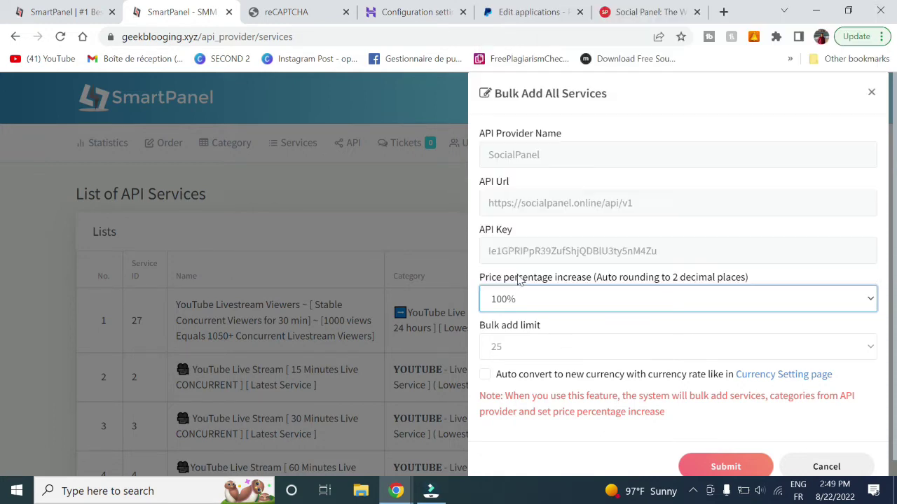
Set the bulk add limit to All and submit the import
click(536, 344)
scroll(564, 294, down, 5)
click(510, 326)
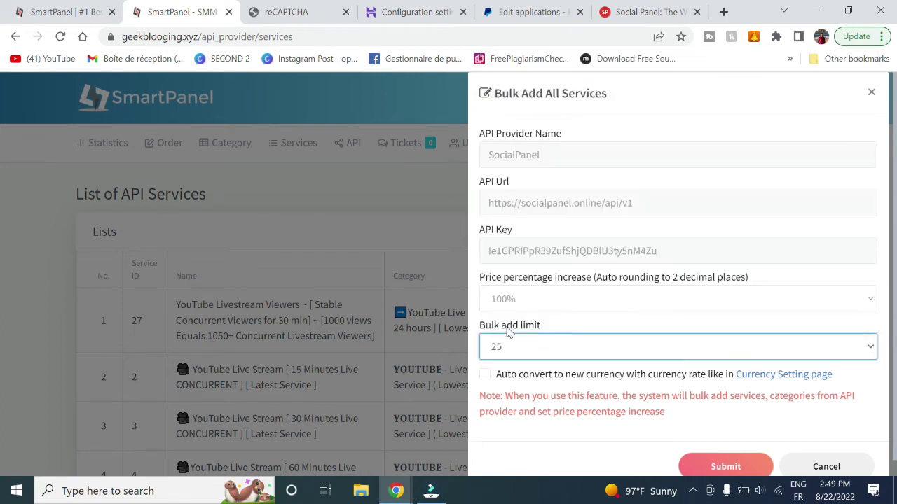
click(721, 465)
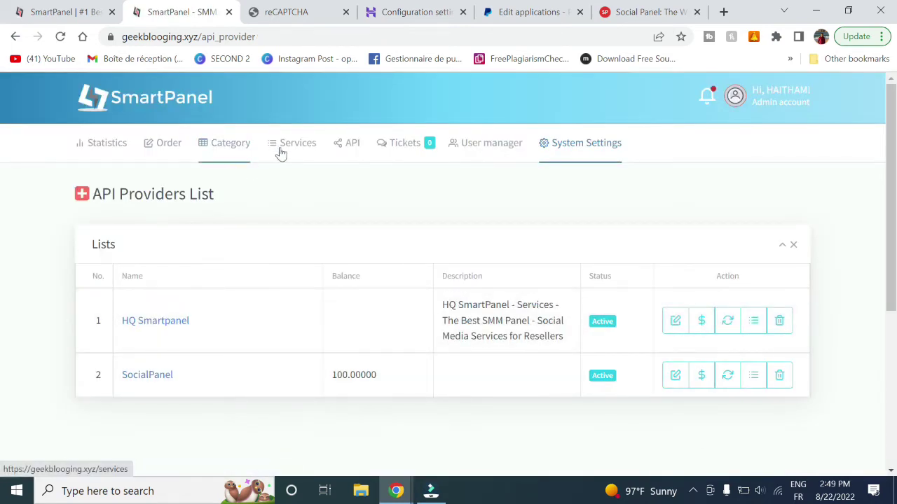
Scroll through the imported service categories on the Category tab
click(238, 149)
scroll(283, 330, down, 2)
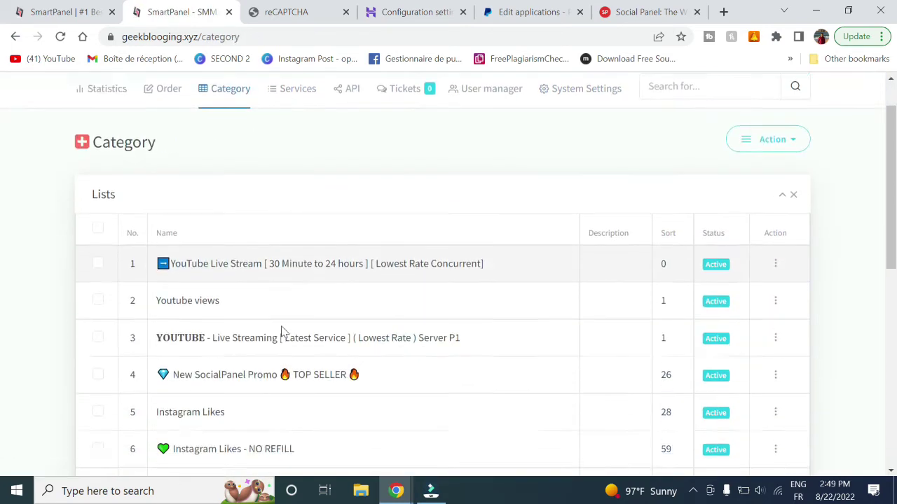
scroll(282, 255, down, 2)
scroll(284, 255, down, 1)
scroll(283, 254, up, 2)
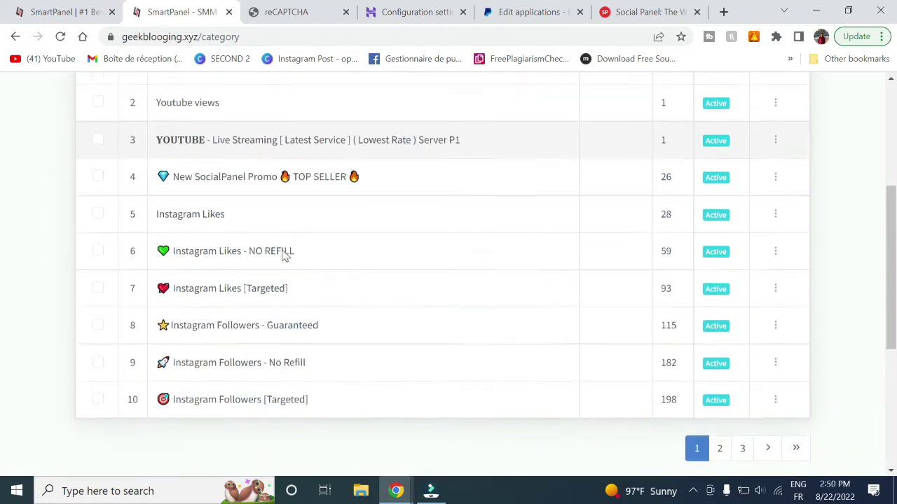
scroll(662, 393, down, 1)
scroll(663, 392, down, 1)
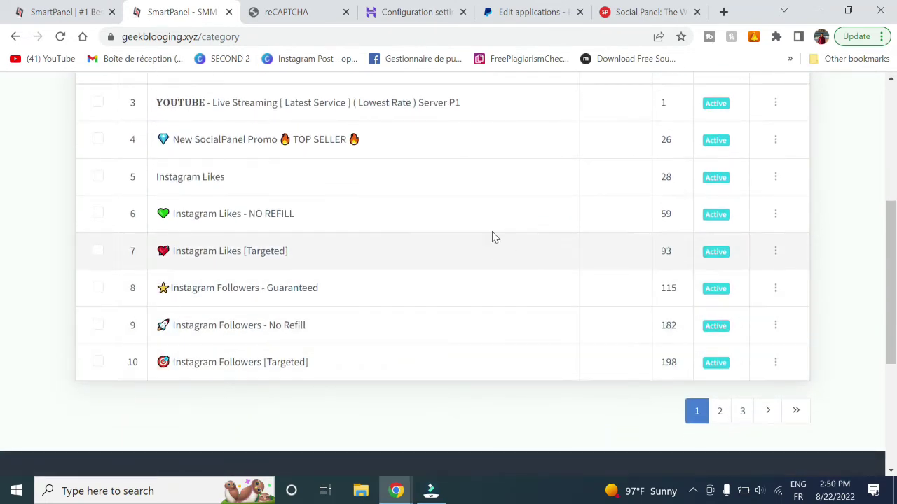
scroll(441, 182, up, 4)
Review the imported services, priced at double the provider rate (8.90 vs 4.45)
click(286, 147)
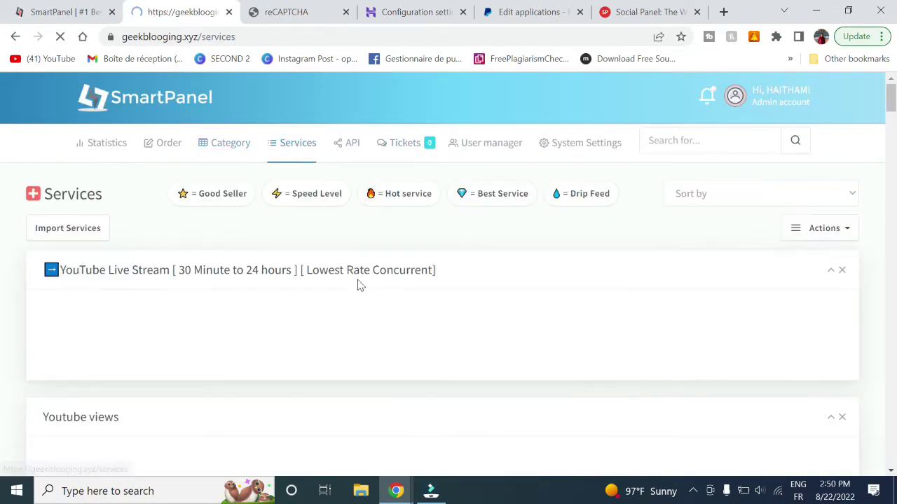
scroll(359, 286, down, 4)
scroll(358, 285, down, 2)
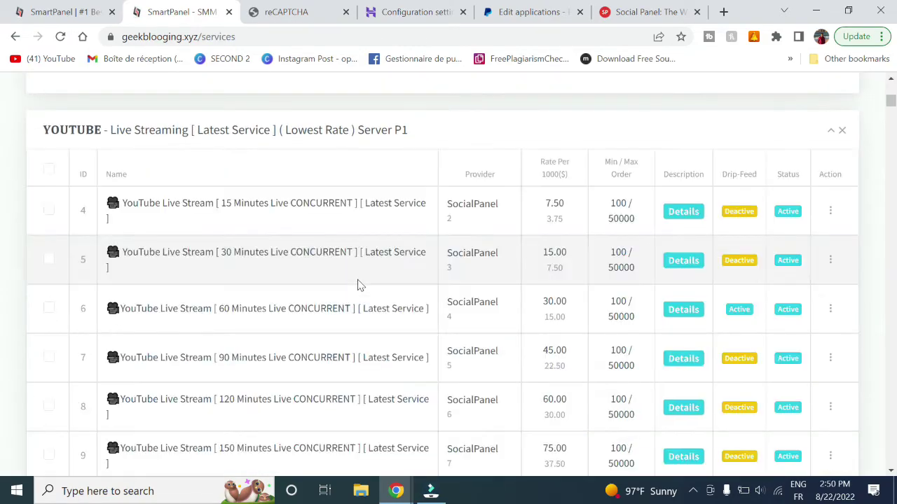
scroll(358, 285, down, 10)
scroll(358, 284, up, 5)
scroll(358, 284, up, 5)
scroll(358, 284, up, 10)
scroll(358, 284, up, 10)
scroll(358, 284, up, 5)
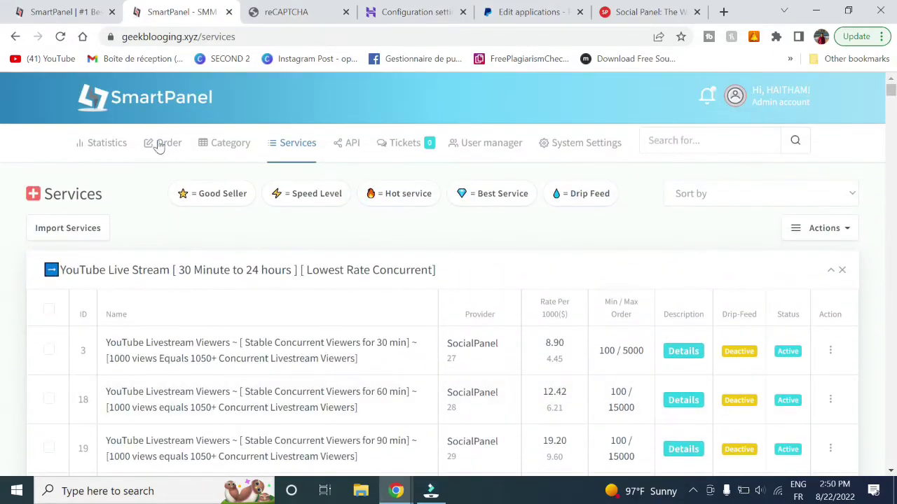
mouse_move(164, 143)
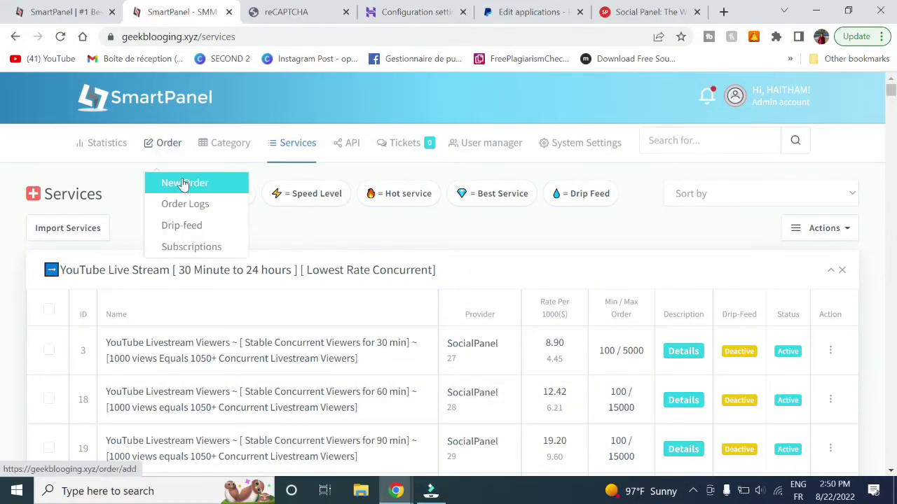
Start a new order in the Spotify category with the Spotify Premium Plays USA service
click(183, 180)
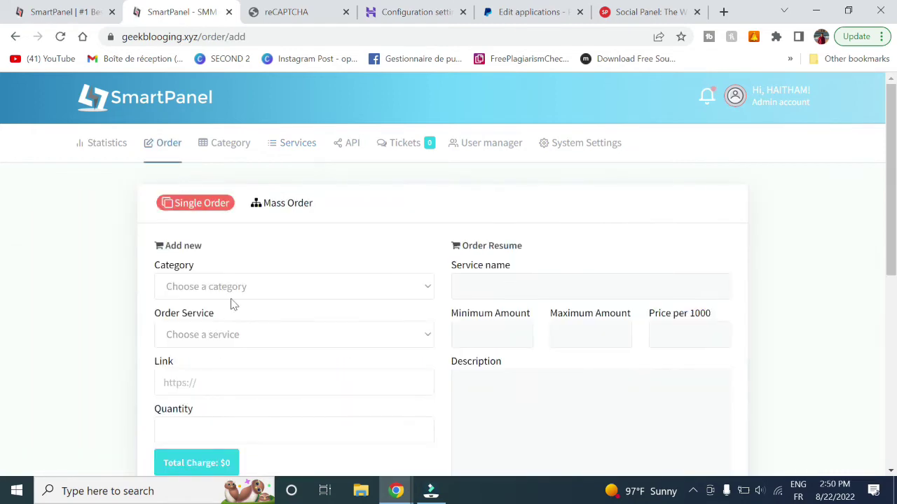
click(237, 289)
scroll(278, 146, down, 4)
scroll(279, 146, down, 2)
scroll(279, 146, down, 2)
scroll(278, 146, down, 2)
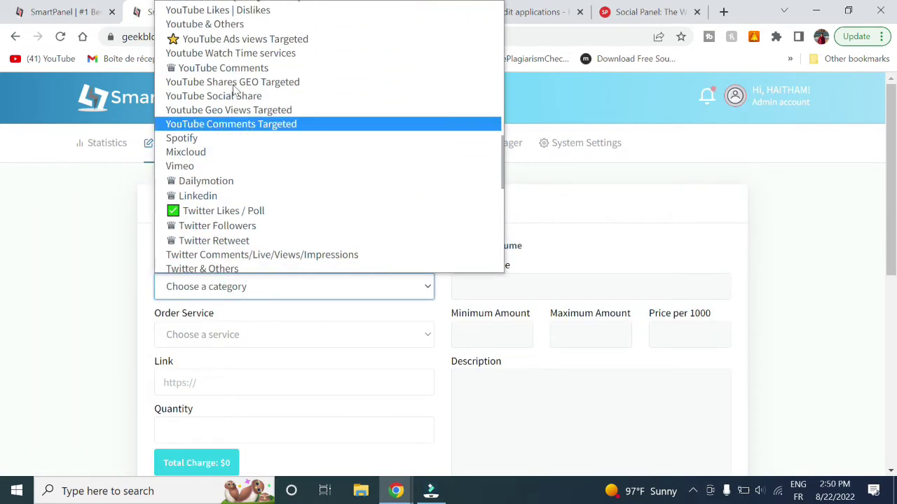
click(204, 139)
click(240, 336)
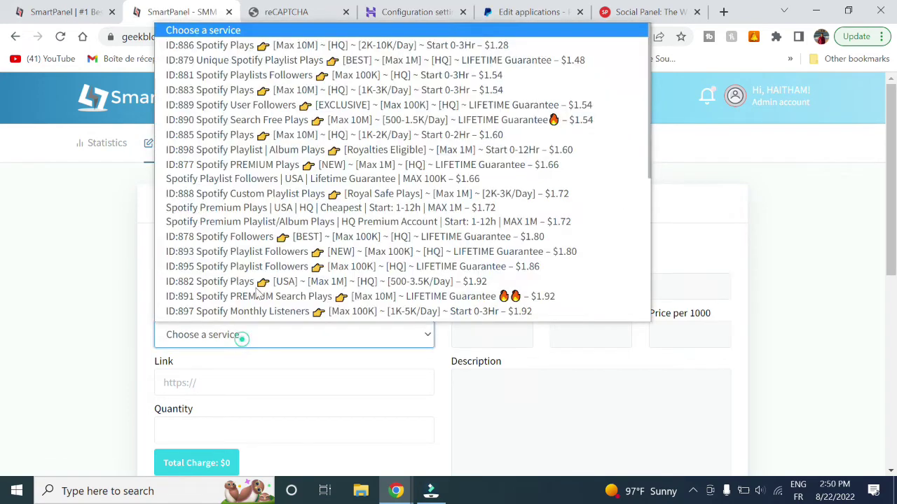
click(289, 205)
Enter link 'gvgj' and quantity 1000, then tick the order confirmation checkbox
scroll(370, 352, down, 2)
click(231, 234)
text(gvgj)
click(217, 281)
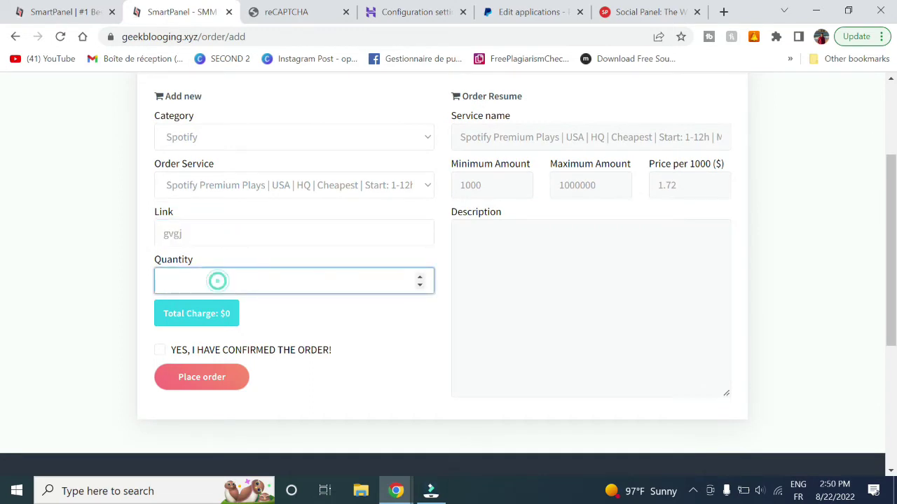
text(1)
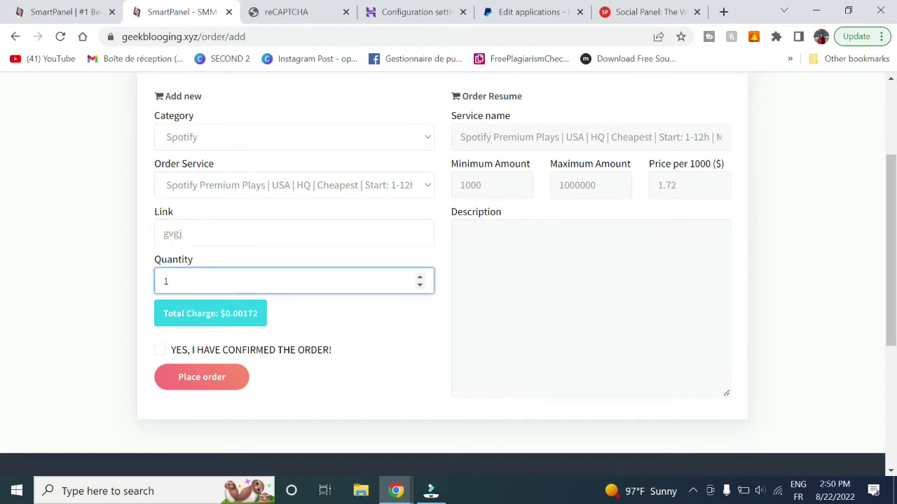
text(000)
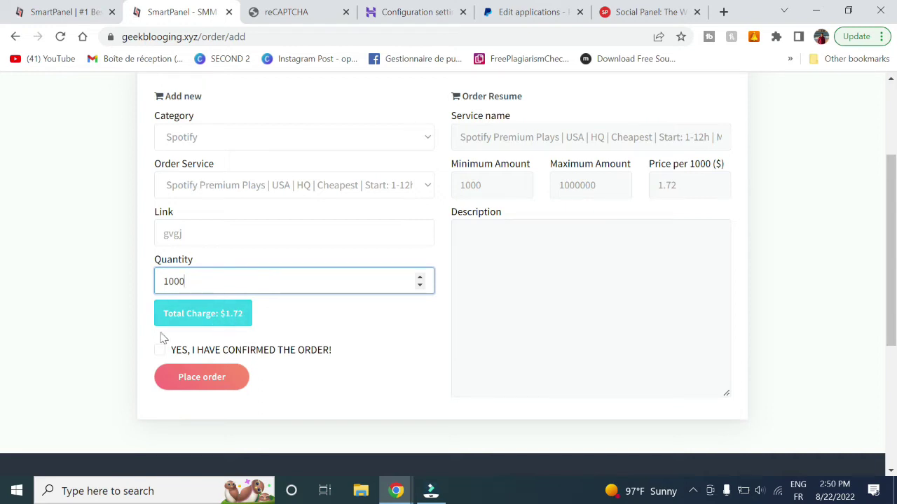
click(180, 351)
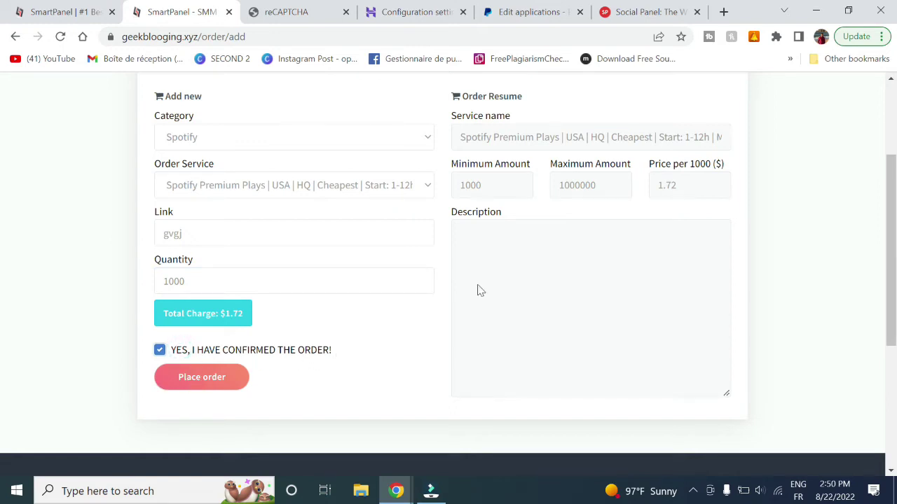
scroll(896, 265, up, 3)
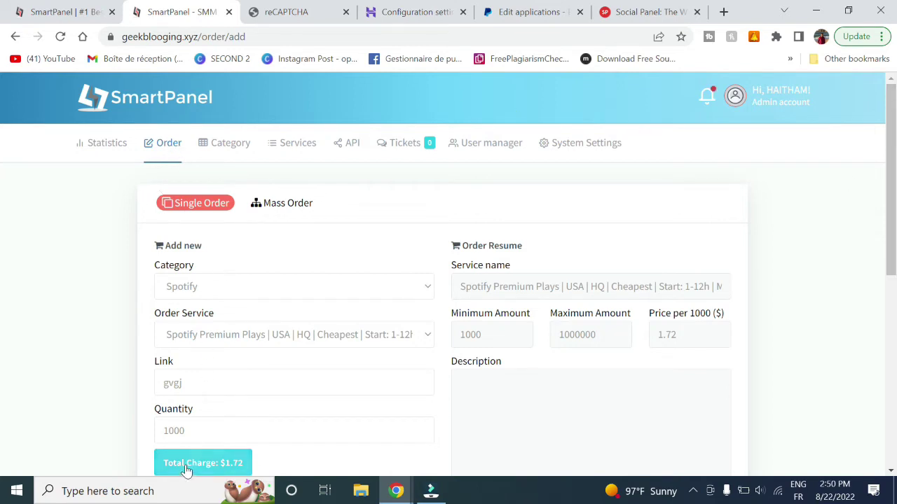
Bring up Social Panel's API documentation tab with its API URL and API key visible
click(635, 12)
scroll(448, 273, up, 1)
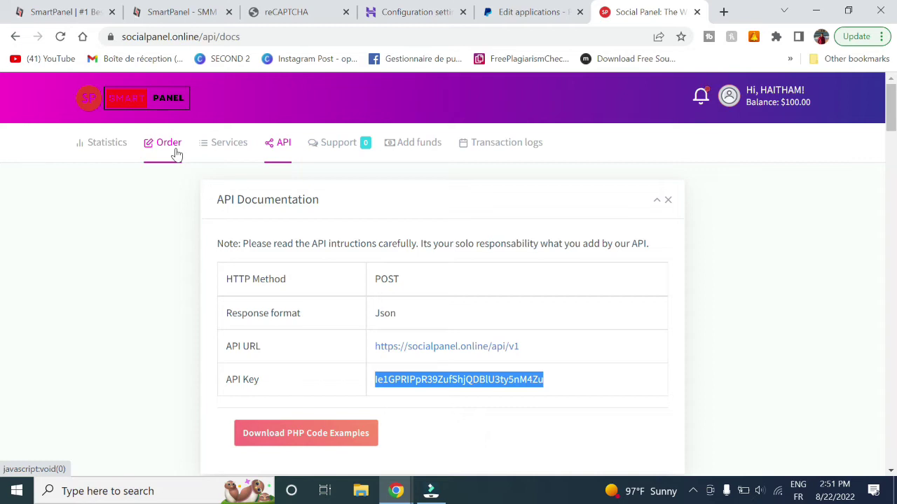
click(186, 8)
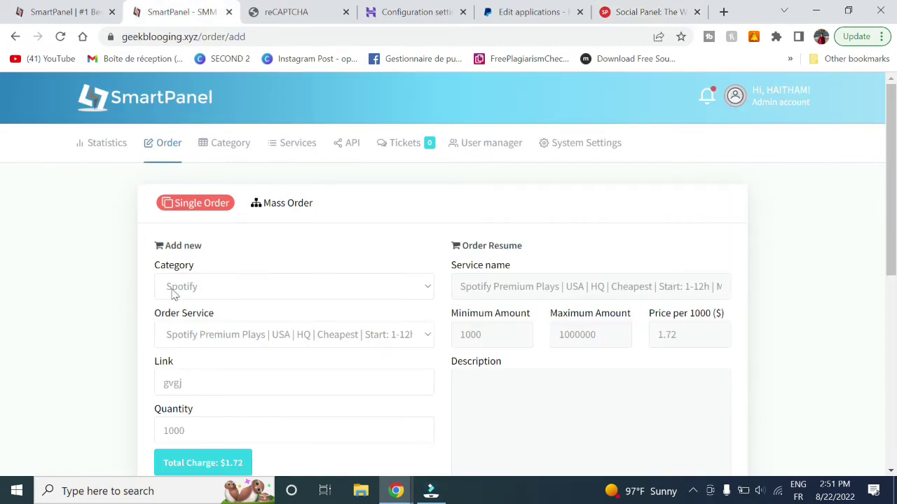
click(632, 10)
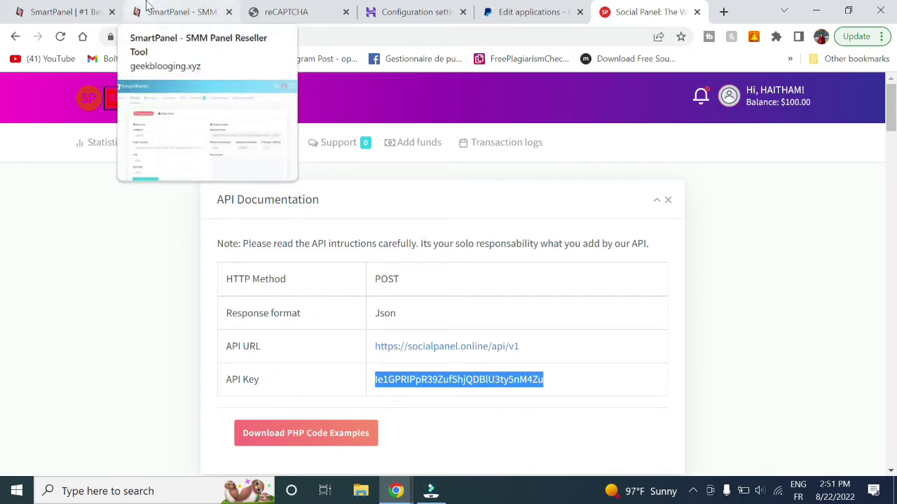
Review the Hostinger cron commands under 'How to add Cronjob' in the SmartPanel docs
click(60, 11)
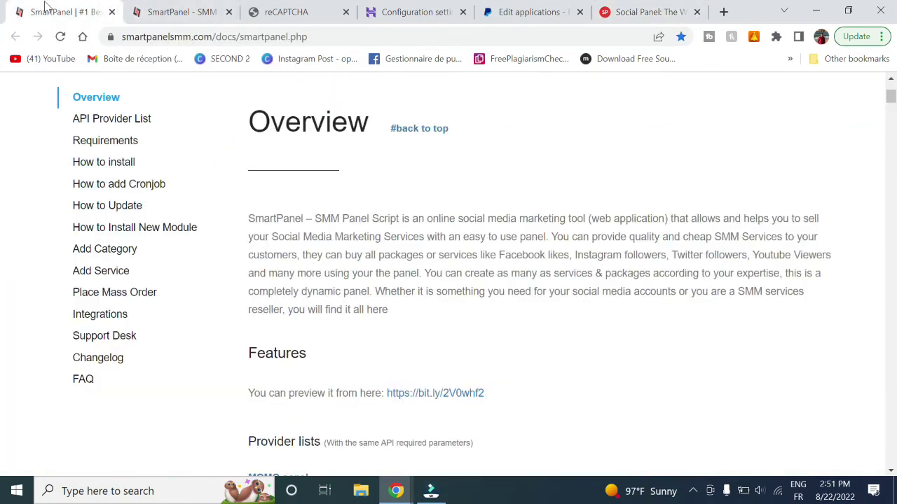
click(137, 184)
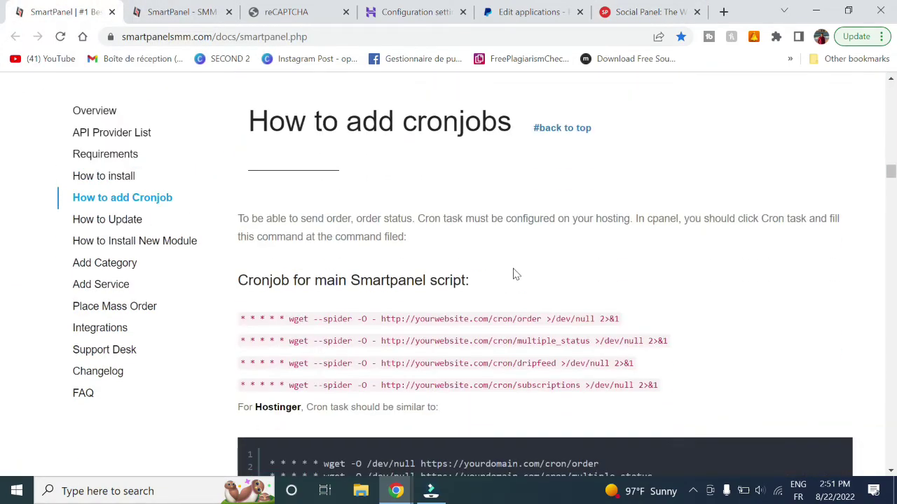
scroll(513, 273, down, 2)
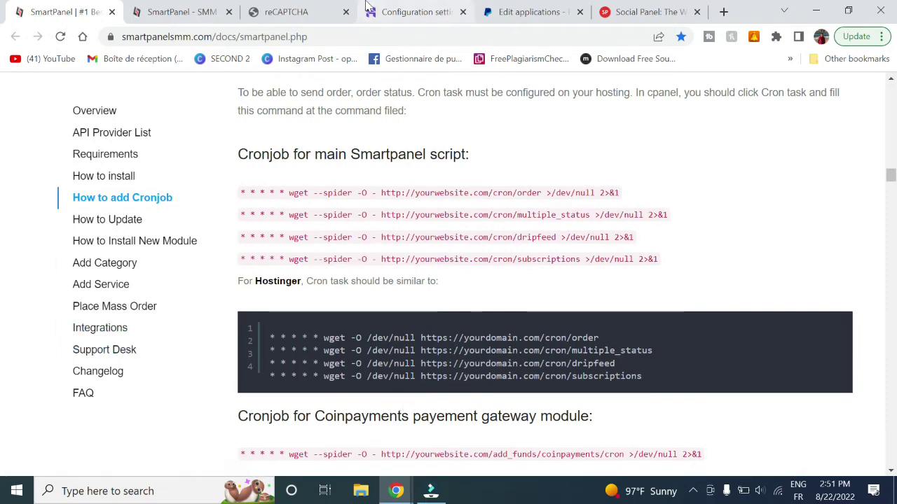
Return to Hostinger hPanel and leave email settings for the hosting list
click(415, 12)
scroll(280, 172, up, 3)
click(54, 174)
Manage the geekblogging.xyz hosting, search 'cron' and open the Cron Jobs card
click(776, 213)
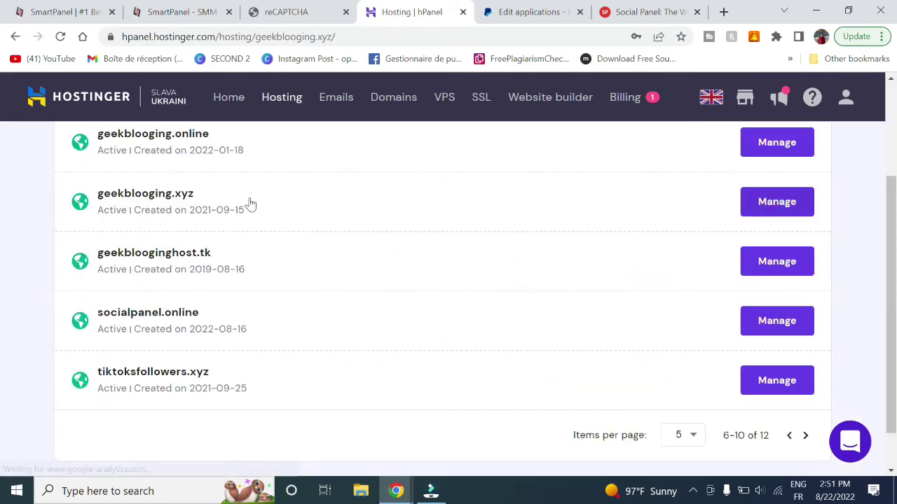
scroll(430, 255, down, 1)
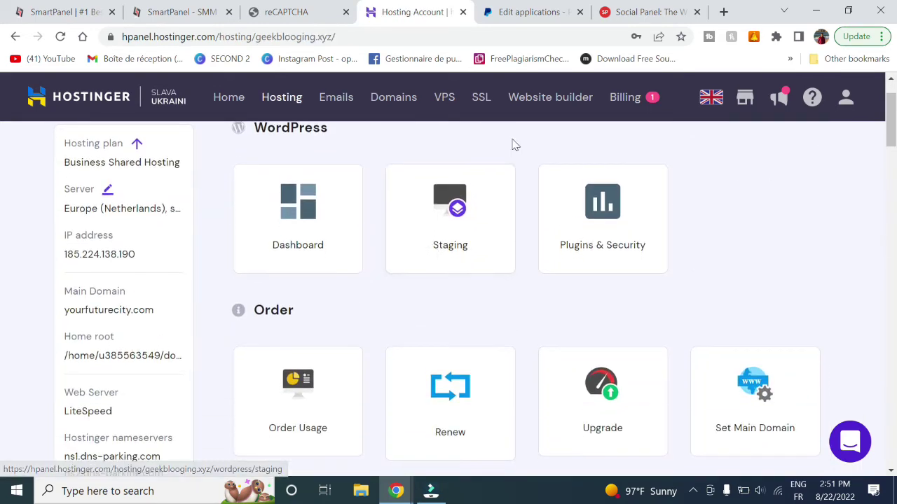
scroll(574, 150, up, 1)
text(cr)
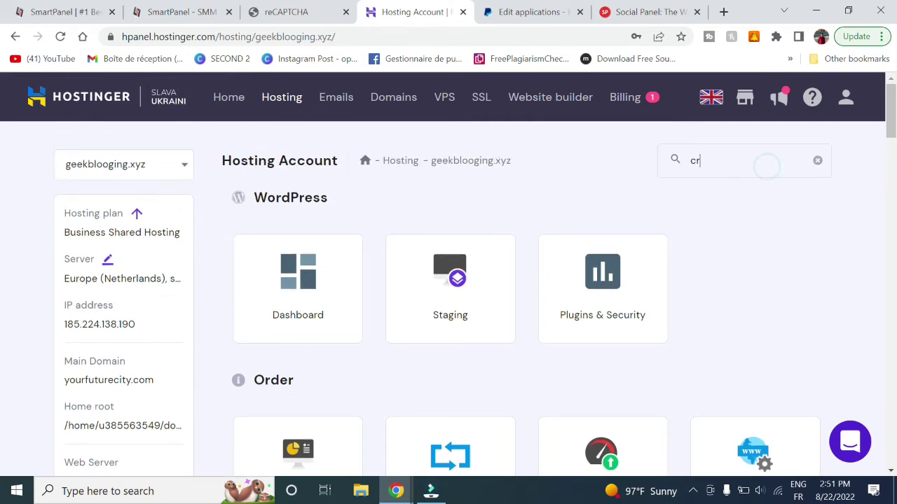
text(o,)
key(BackSpace)
text(n)
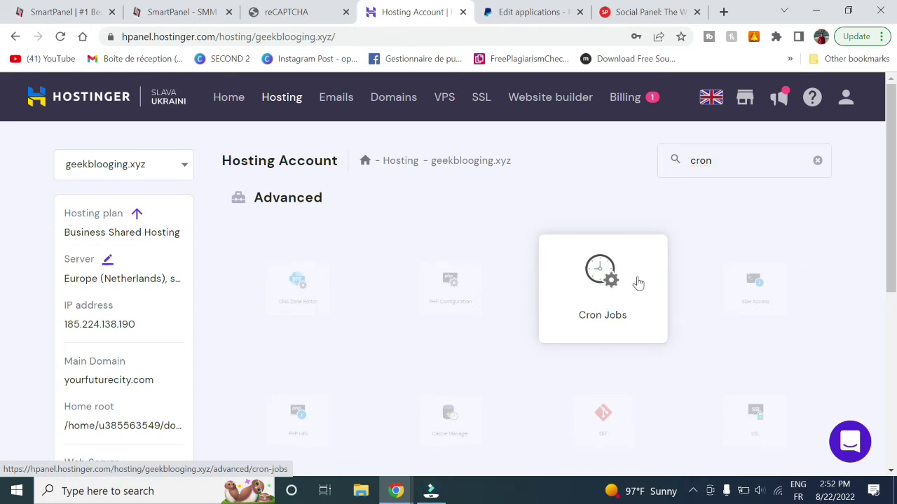
click(589, 282)
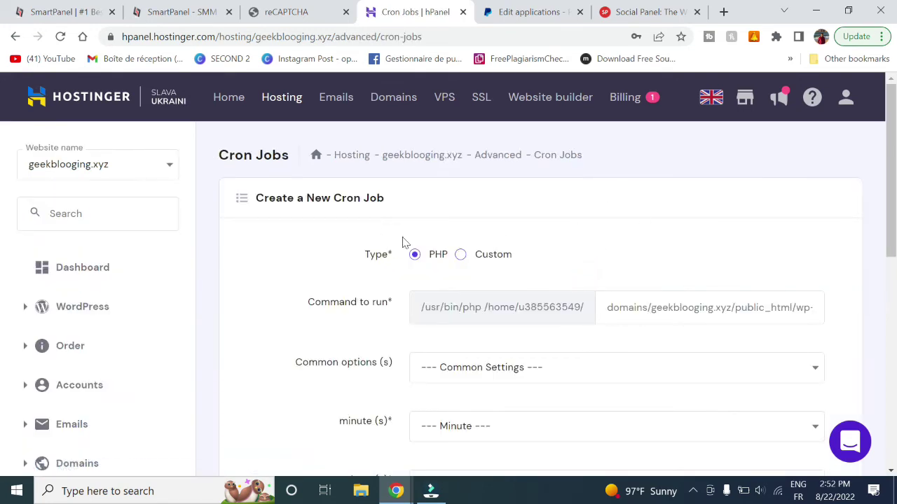
Set the cron job type to Custom and paste the docs' cron/order wget command
click(460, 255)
scroll(521, 205, down, 1)
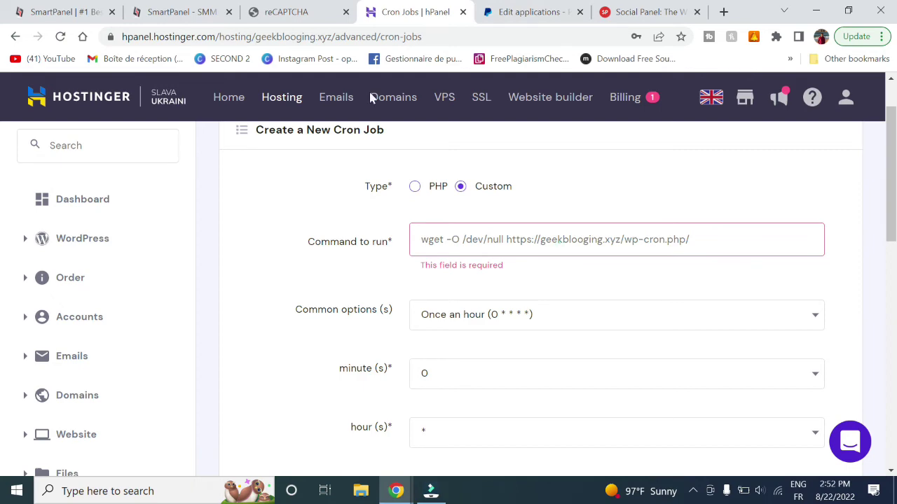
click(188, 10)
click(62, 11)
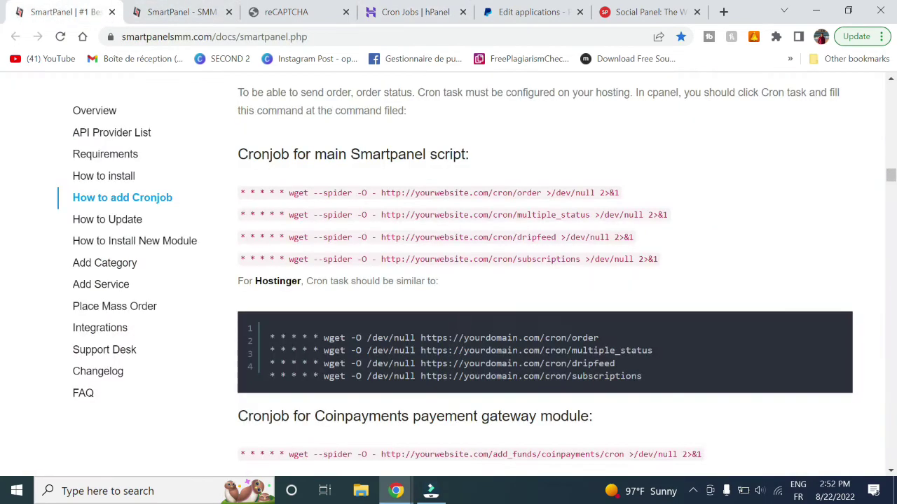
drag(323, 337, 632, 334)
key(ctrl+c)
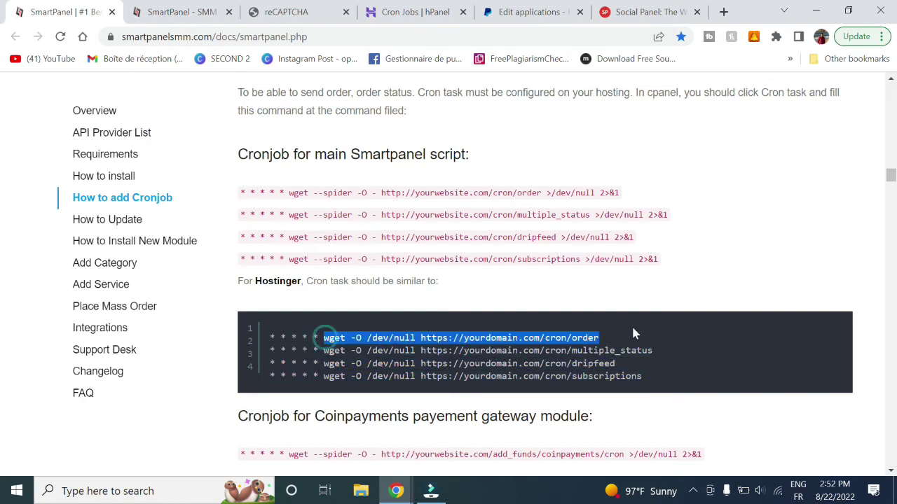
click(396, 9)
click(459, 239)
key(ctrl+v)
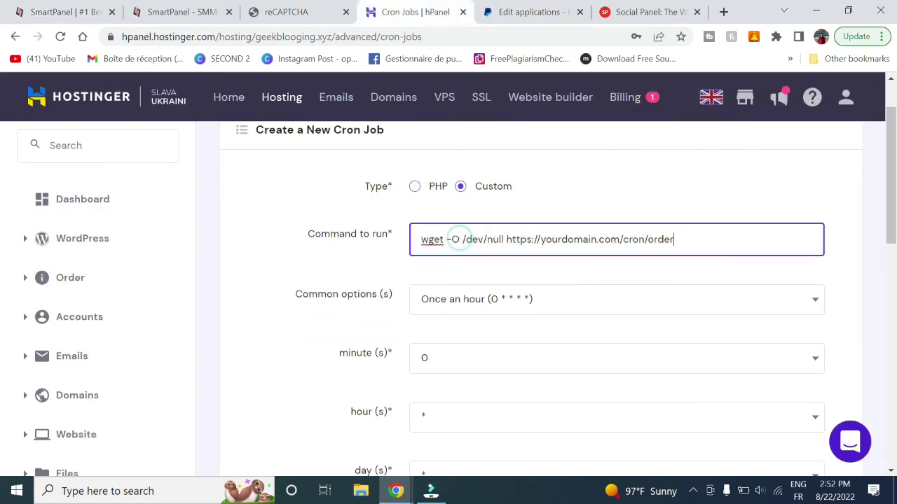
Replace yourdomain.com with geekblogging.xyz, schedule it once an hour, and save the job
drag(540, 239, 620, 239)
text(geekblooging)
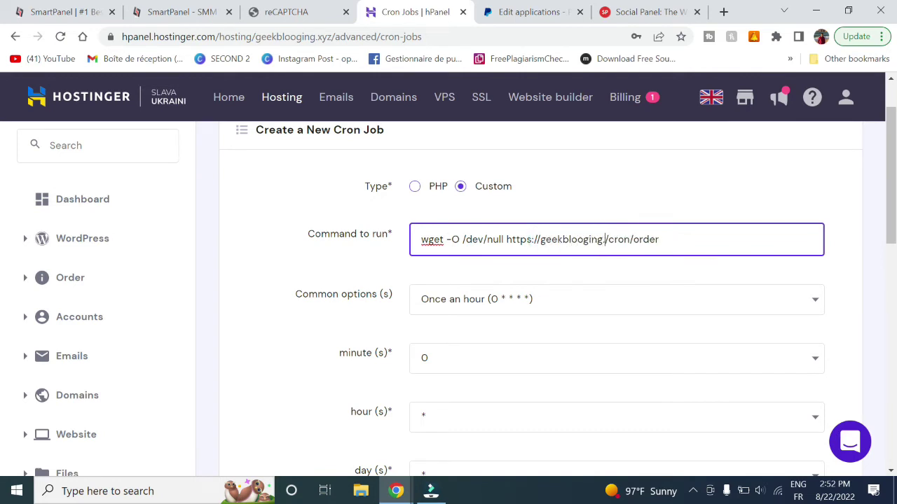
text(xyz)
mouse_move(892, 175)
mouse_down()
mouse_move(891, 275)
mouse_move(892, 204)
mouse_up()
click(478, 249)
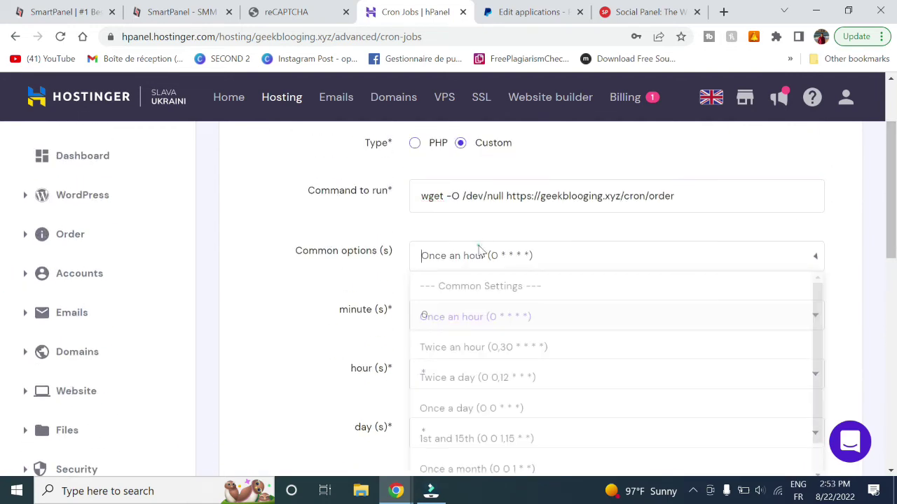
click(451, 326)
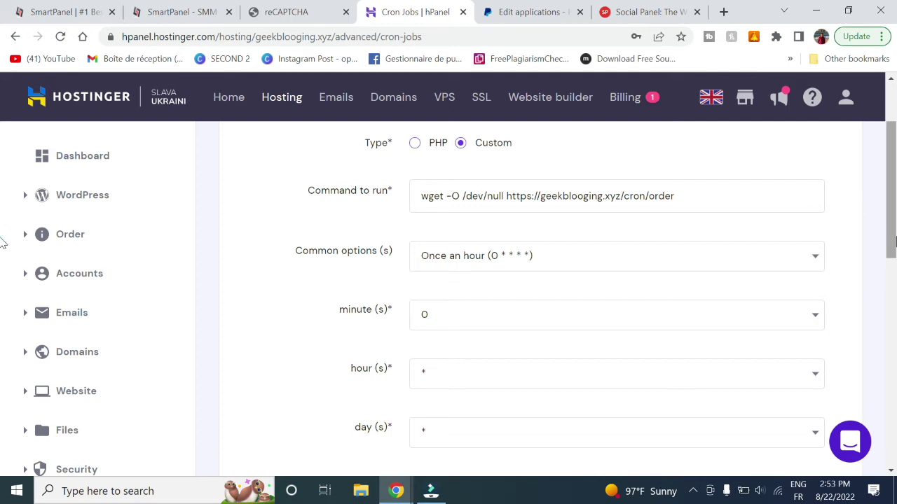
scroll(4, 273, down, 1)
scroll(4, 238, down, 2)
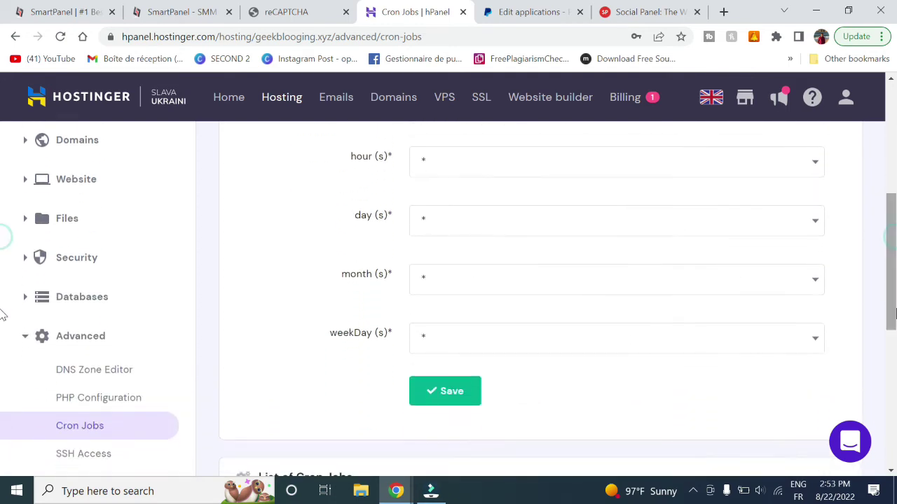
click(460, 397)
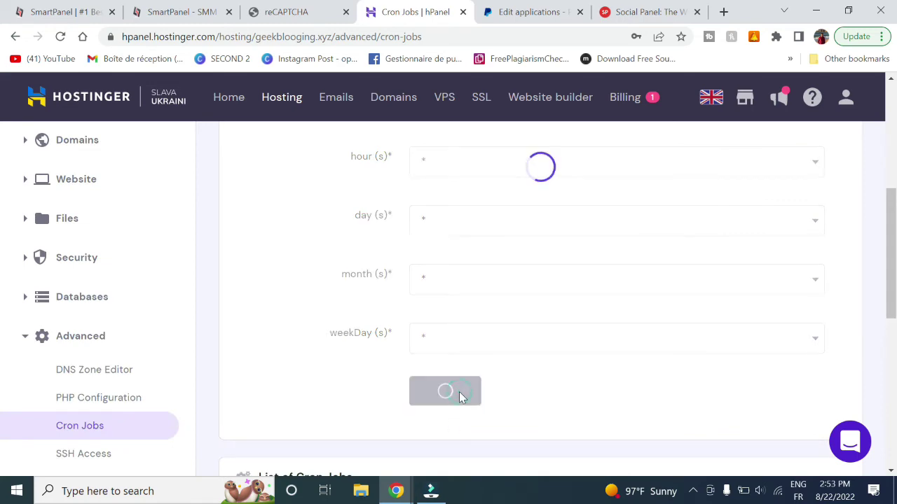
scroll(811, 311, down, 3)
scroll(494, 223, down, 2)
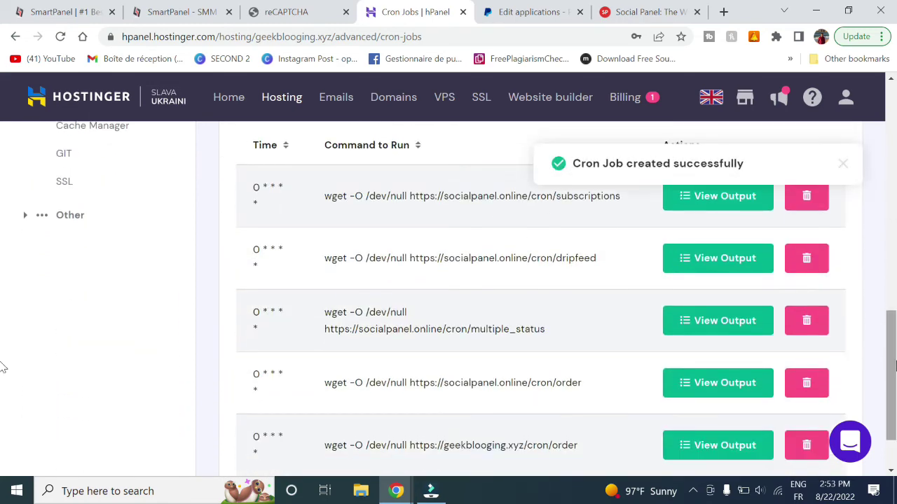
drag(891, 364, 894, 181)
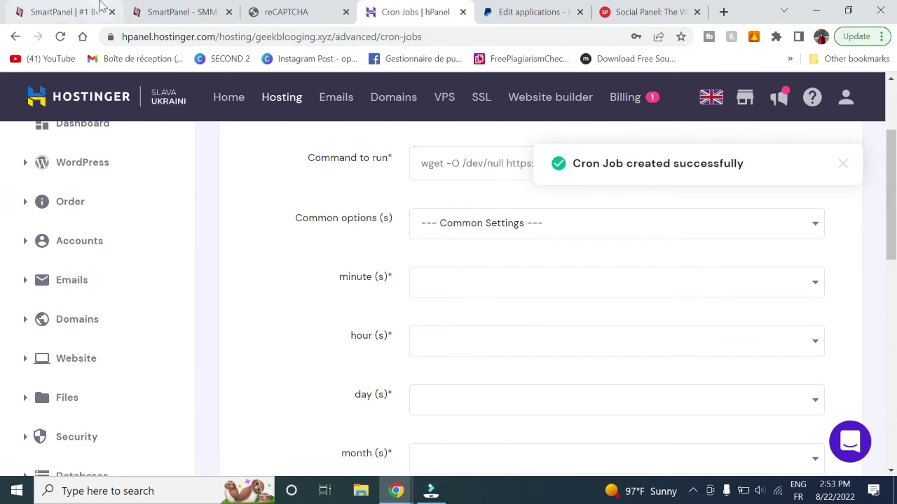
Paste the multiple_status wget command into Command to run with the geekblogging.xyz domain
click(66, 12)
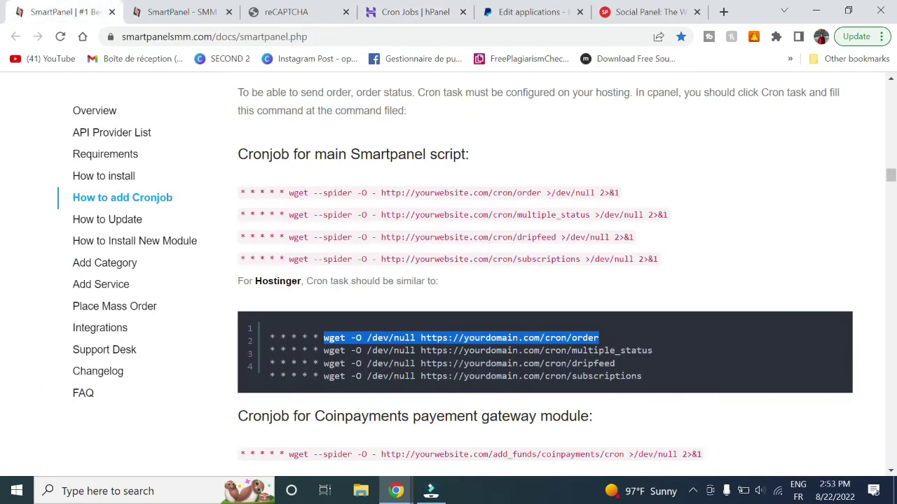
drag(323, 350, 654, 353)
key(ctrl+c)
click(415, 12)
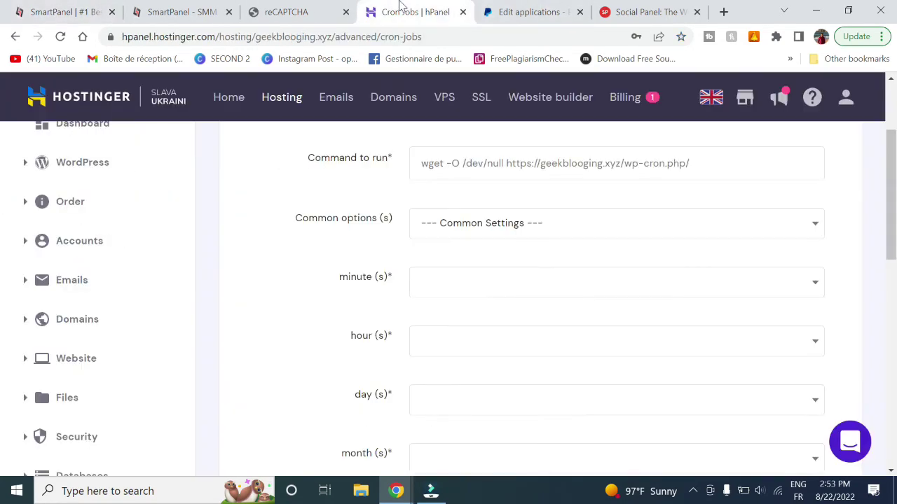
scroll(617, 280, up, 2)
click(617, 307)
key(ctrl+v)
text(ge)
mouse_move(540, 308)
mouse_down()
mouse_move(619, 308)
mouse_move(540, 308)
mouse_up()
text(ekblogging.xyz)
key(ctrl+c)
click(434, 37)
key(ctrl+v)
scroll(787, 199, down, 2)
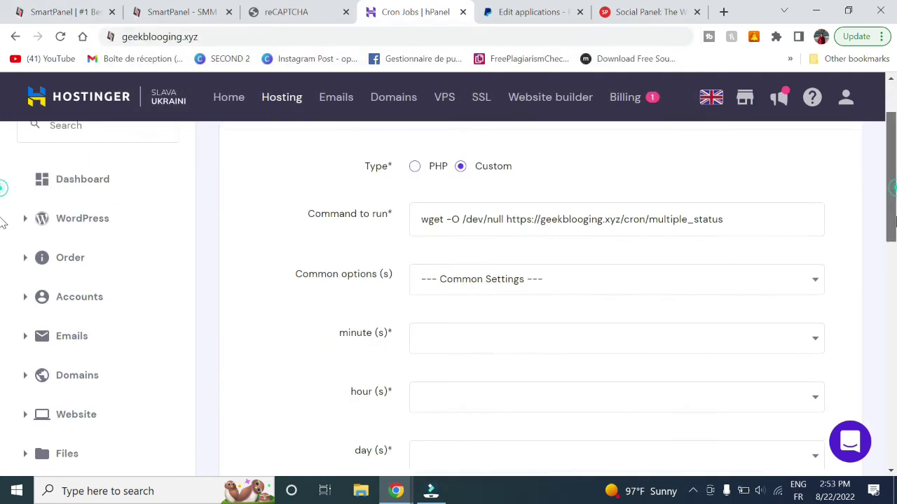
click(617, 214)
scroll(624, 273, down, 3)
Paste the dripfeed wget command and schedule it once an hour
click(63, 12)
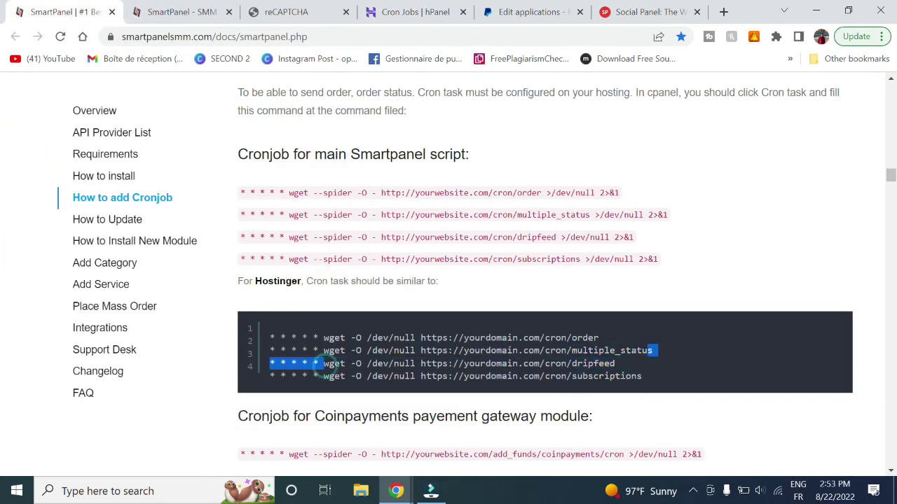
drag(324, 363, 616, 364)
click(416, 12)
scroll(634, 173, up, 5)
click(634, 190)
key(ctrl+v)
click(525, 249)
click(525, 309)
click(347, 36)
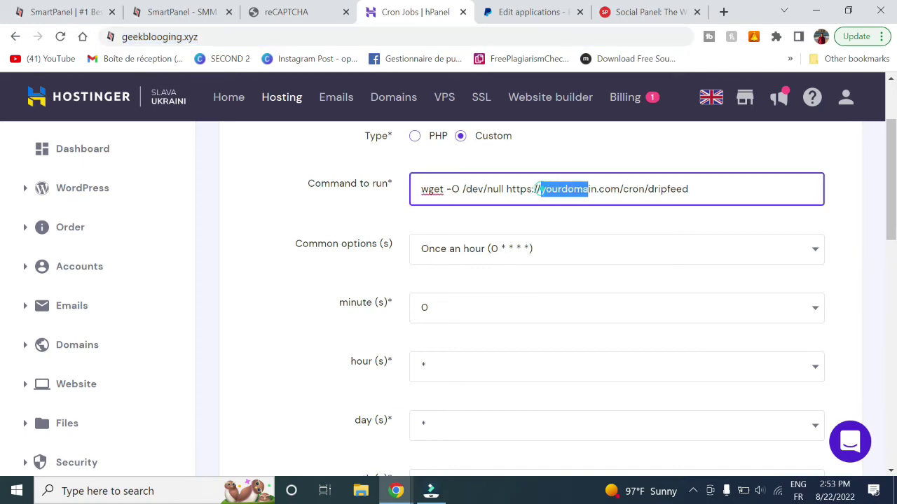
drag(538, 189, 619, 189)
scroll(620, 210, down, 4)
Add the subscriptions command using geekblogging.xyz, scheduled once an hour, and save it
click(78, 7)
drag(324, 376, 642, 377)
click(416, 12)
scroll(888, 220, up, 5)
click(553, 172)
key(ctrl+a)
key(ctrl+v)
click(526, 232)
click(512, 278)
click(347, 28)
key(ctrl+c)
double_click(538, 172)
key(ctrl+v)
scroll(537, 210, down, 4)
click(443, 273)
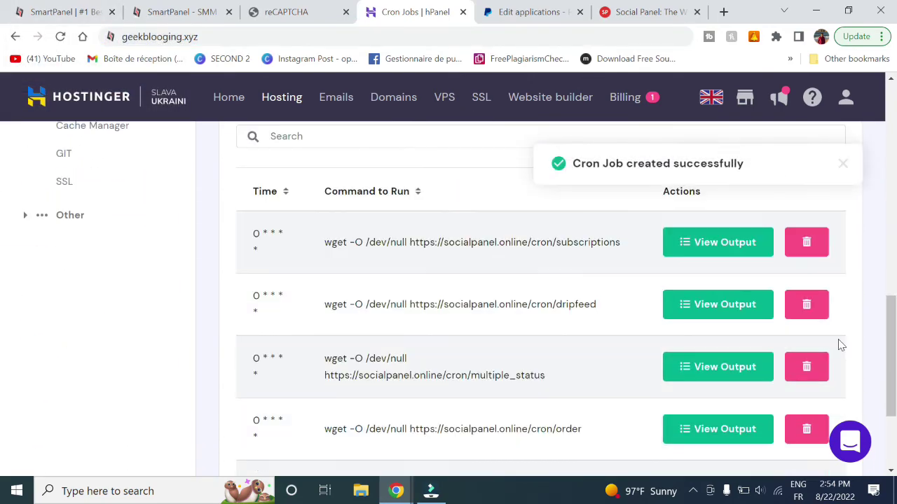
drag(891, 351, 896, 172)
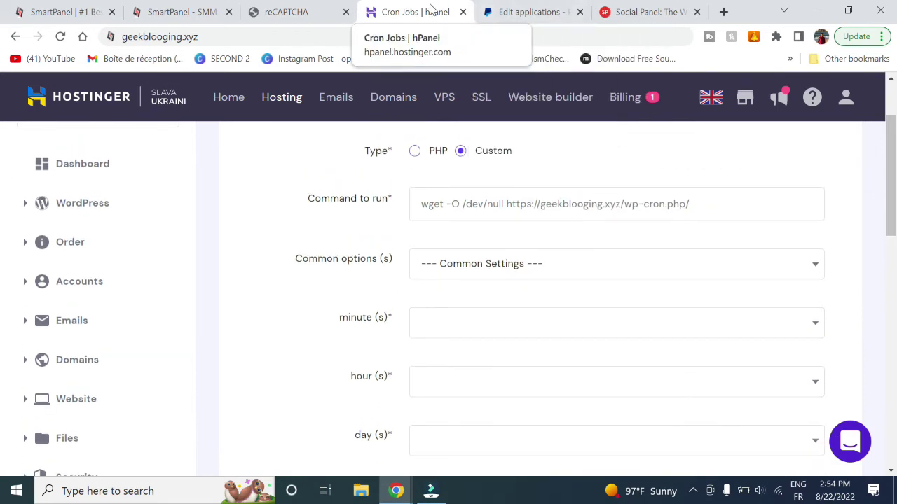
Switch back to Social Panel's API documentation, still showing the $100.00 balance
click(640, 12)
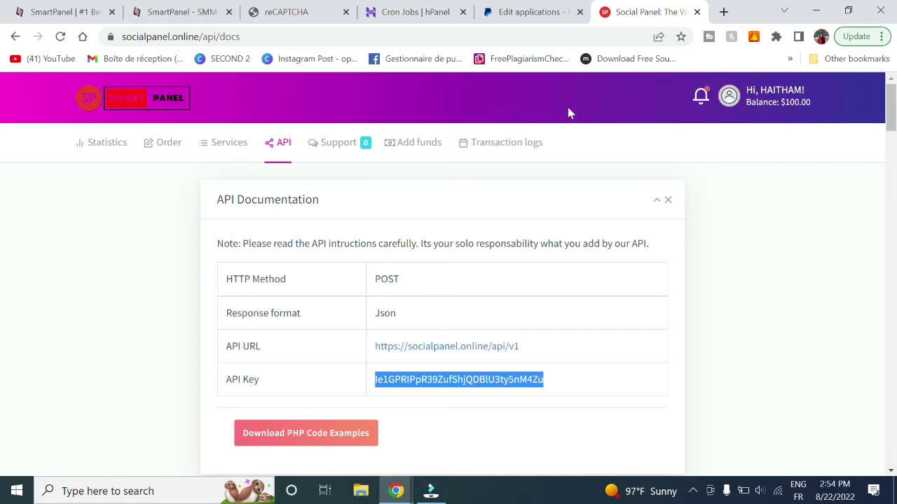
Open System Settings > API Providers in SmartPanel to check SocialPanel's synced balance
click(177, 12)
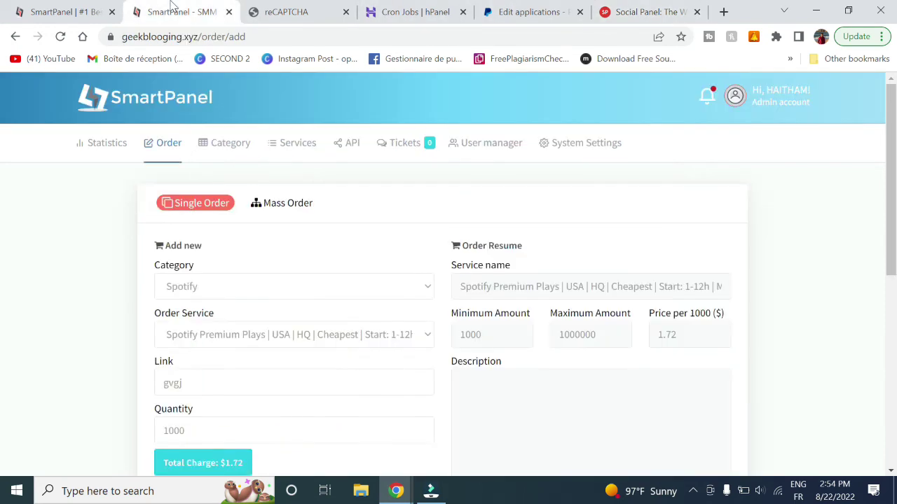
click(569, 149)
click(570, 203)
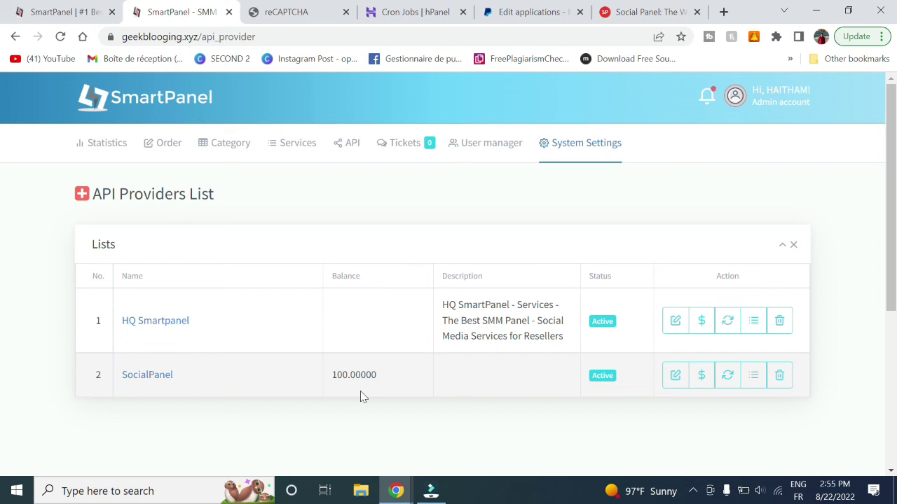
click(694, 492)
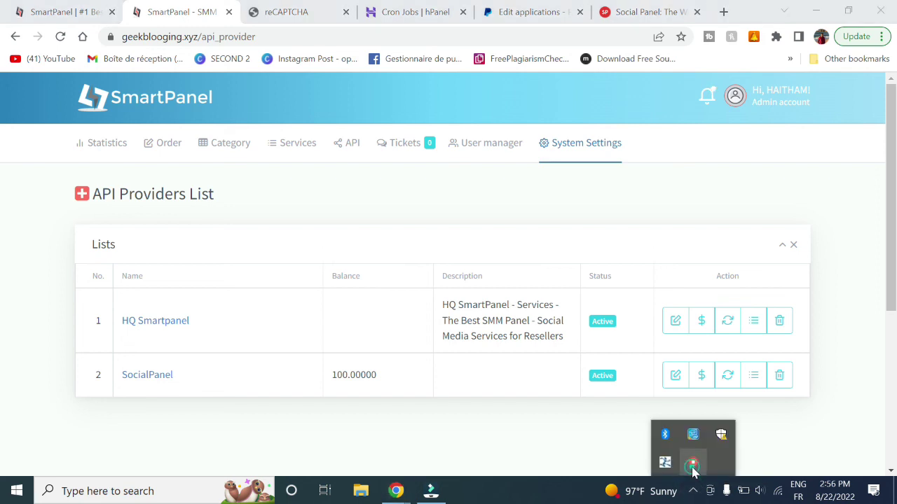